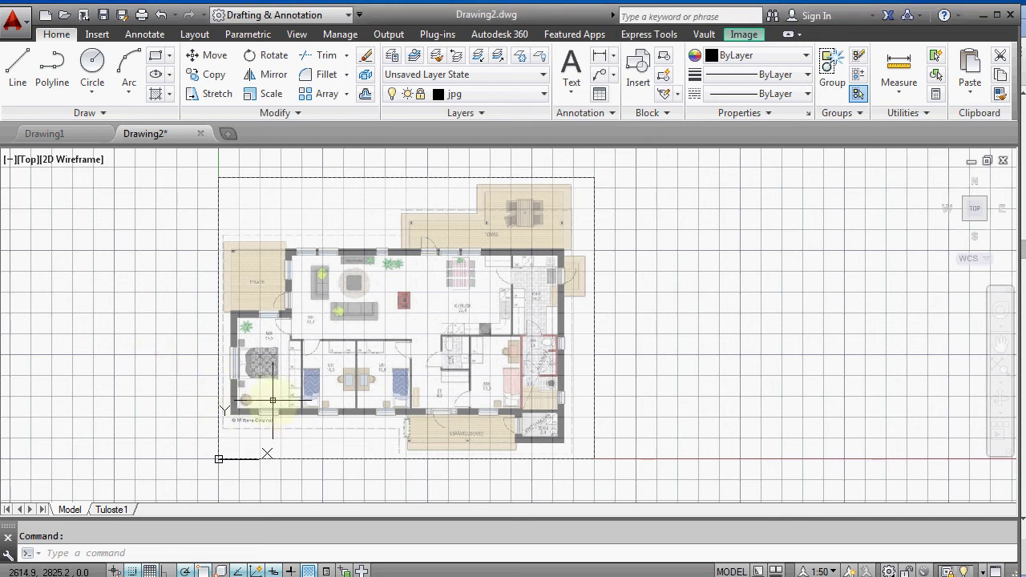
Zoom in on the floor plan and open the Layer Properties Manager
{"action": "scroll", "coordinate": [272, 400], "scroll_direction": "up", "scroll_amount": 2}
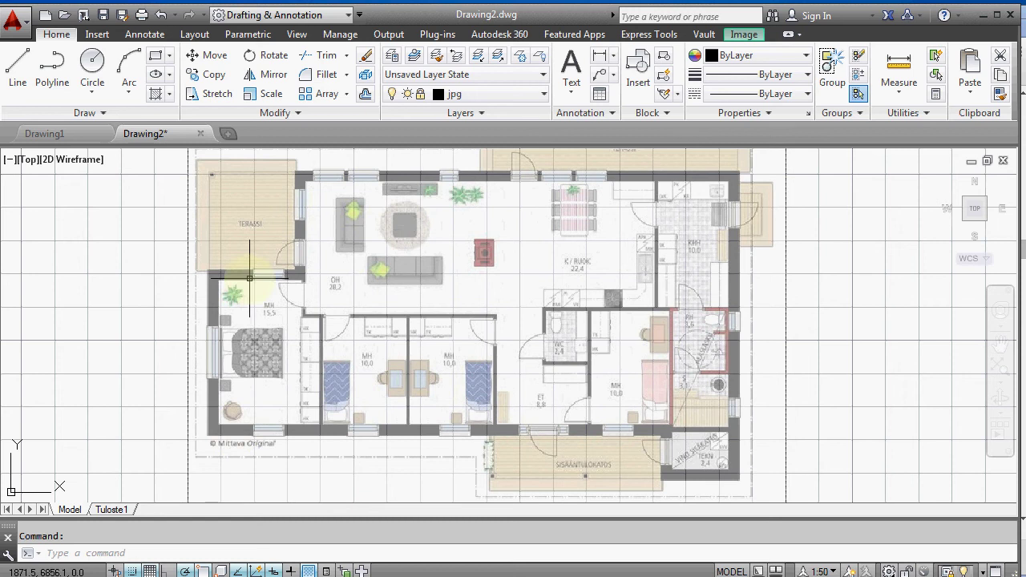
{"action": "left_click", "coordinate": [387, 55]}
Add a new layer named US-ääriviivat and colour it blue
{"action": "left_click", "coordinate": [140, 78]}
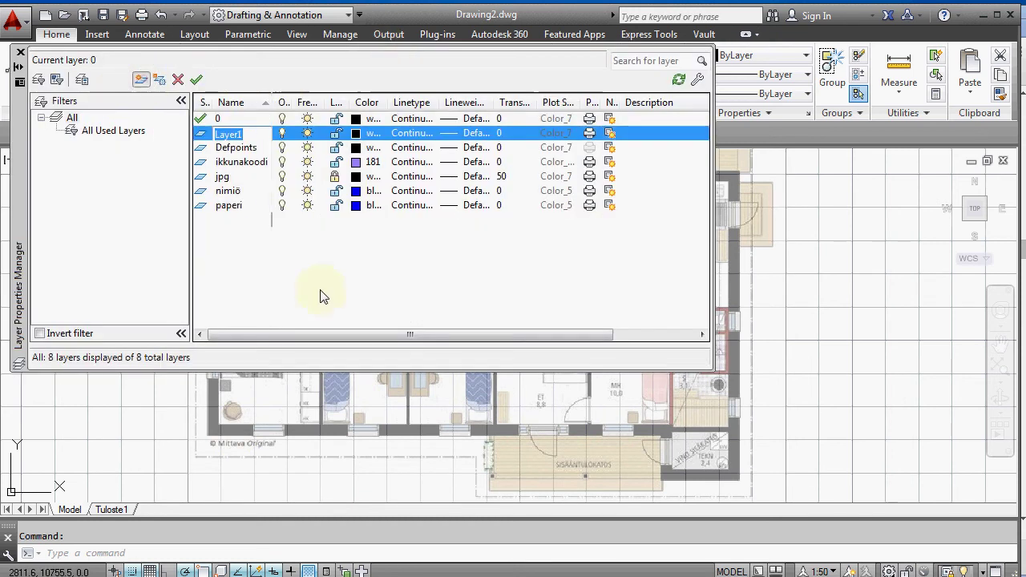
{"action": "type", "text": "US-ääriviivat"}
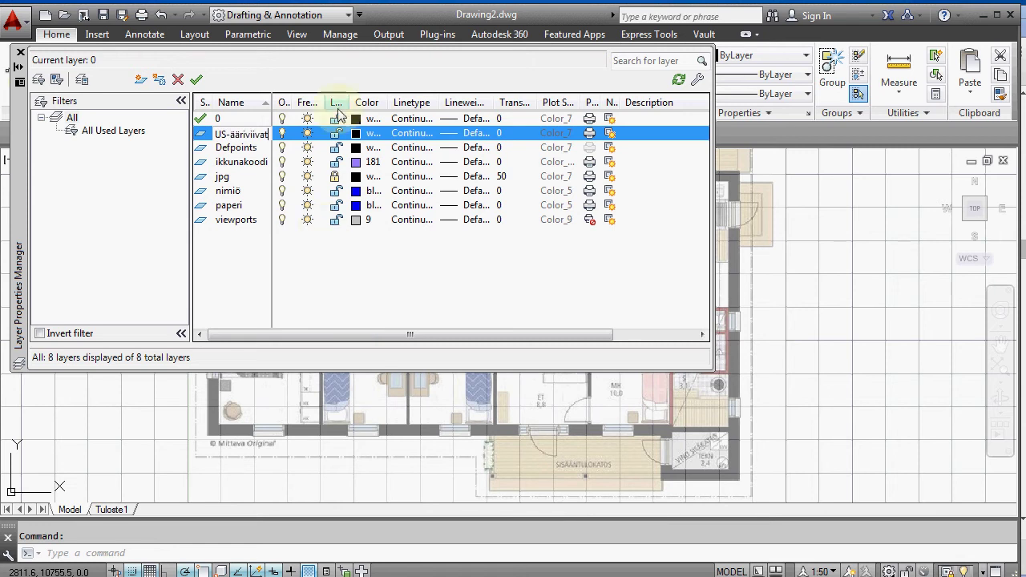
{"action": "left_click", "coordinate": [357, 134]}
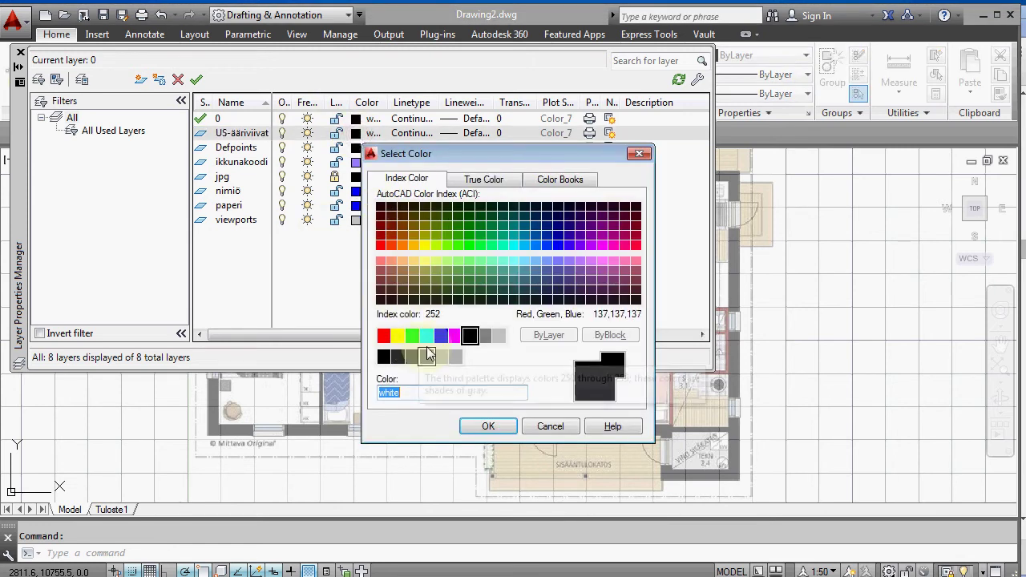
{"action": "left_click", "coordinate": [441, 335]}
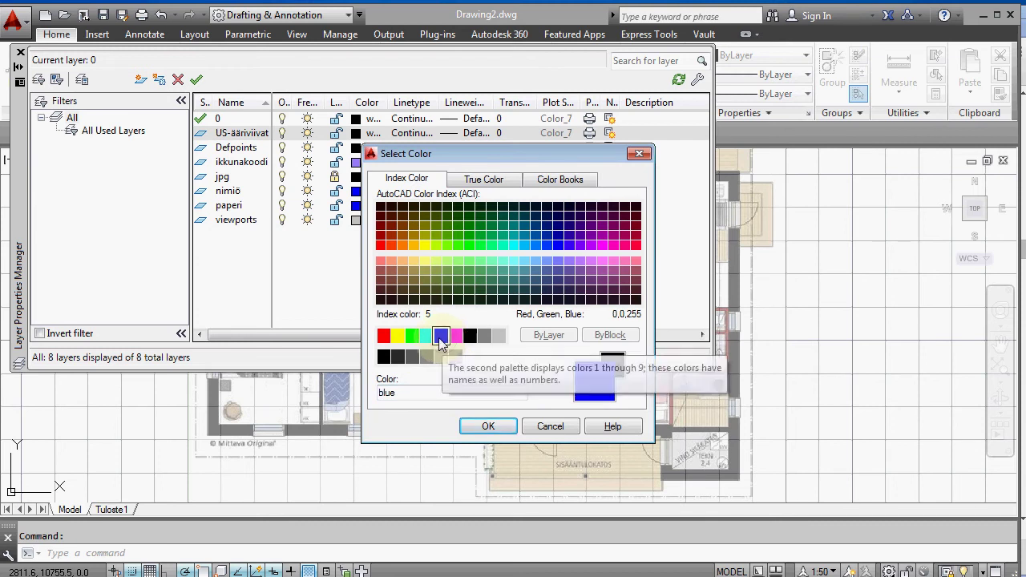
{"action": "left_click", "coordinate": [463, 426]}
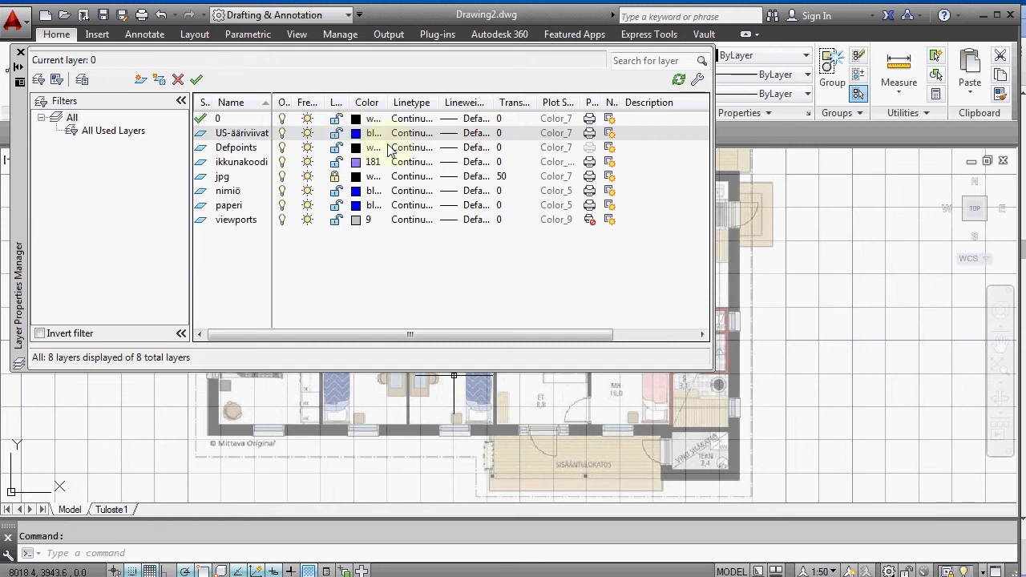
Give US-ääriviivat a 0.50 mm lineweight, make it current, and close the layer manager
{"action": "left_click", "coordinate": [476, 136]}
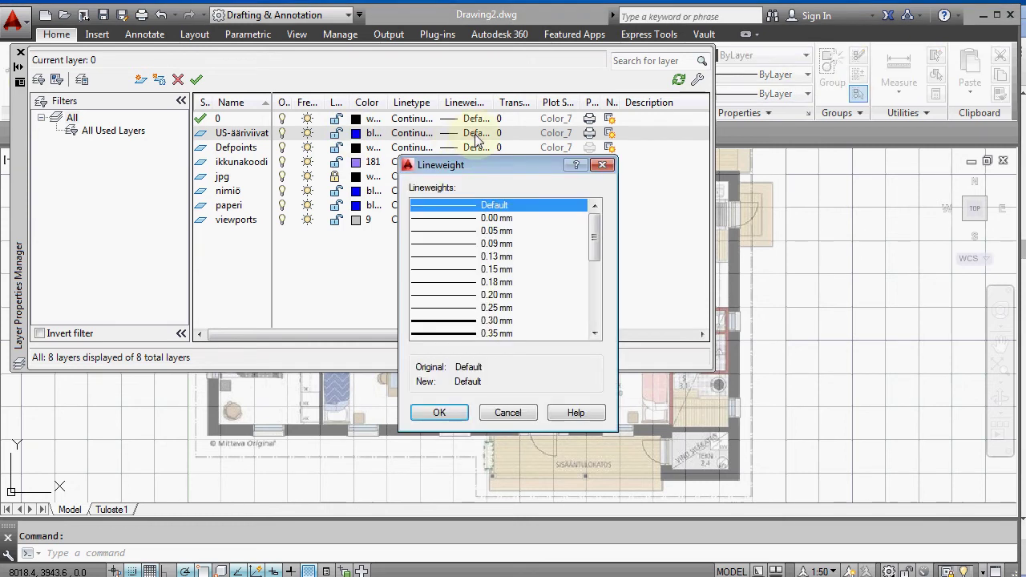
{"action": "scroll", "coordinate": [591, 249], "scroll_direction": "down", "scroll_amount": 2}
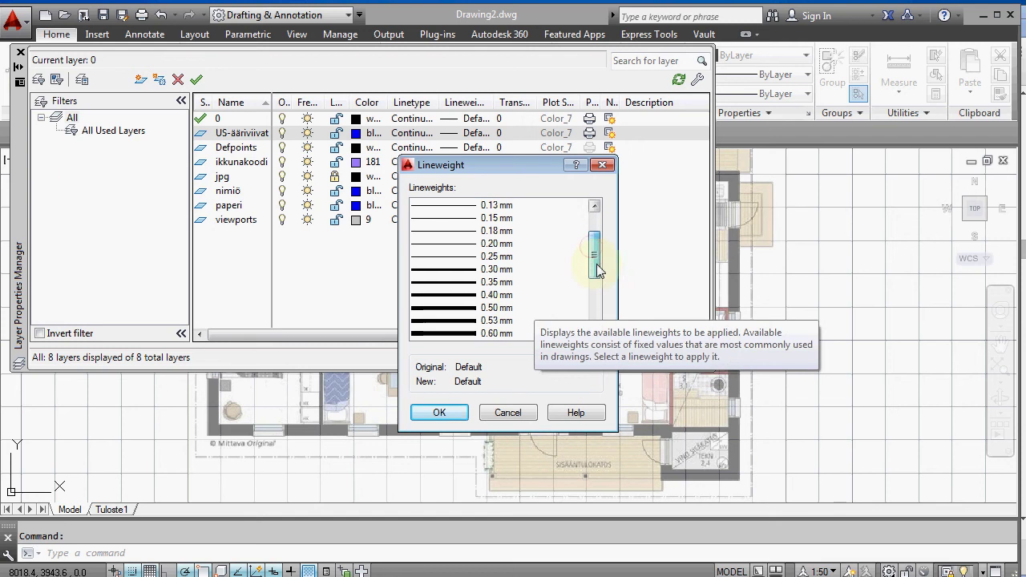
{"action": "left_click", "coordinate": [493, 308]}
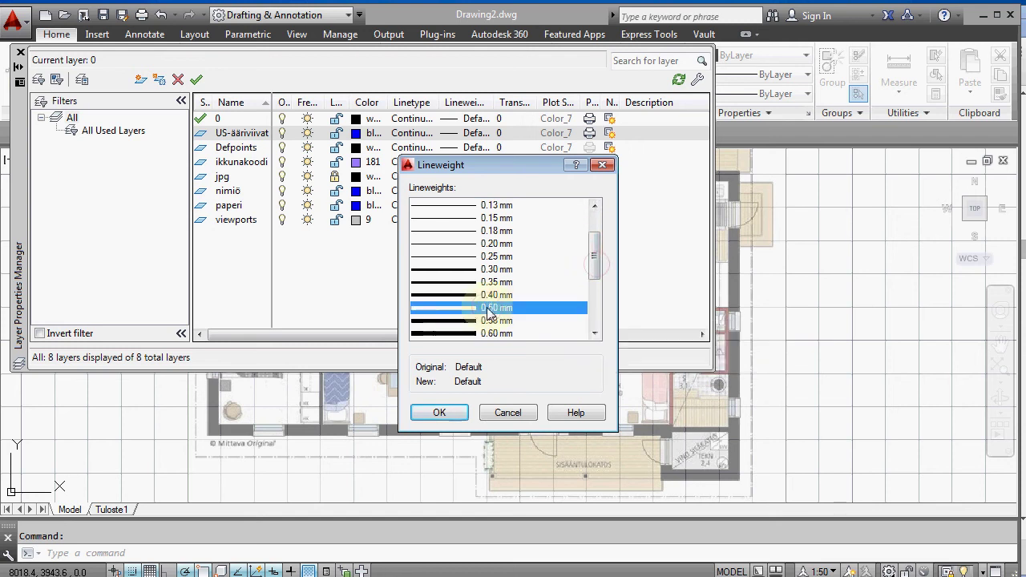
{"action": "left_click", "coordinate": [449, 410]}
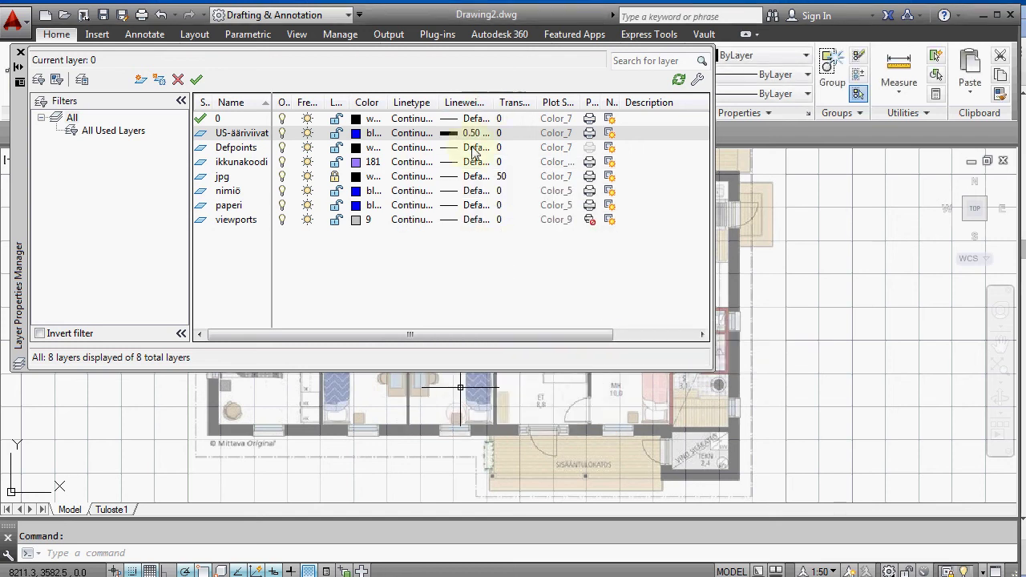
{"action": "left_click", "coordinate": [202, 134]}
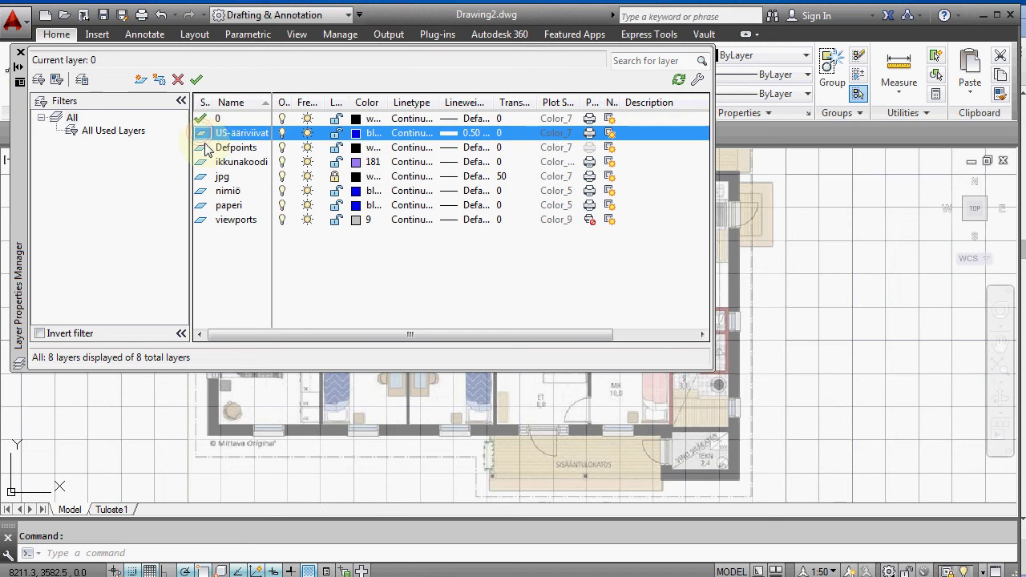
{"action": "double_click", "coordinate": [203, 134]}
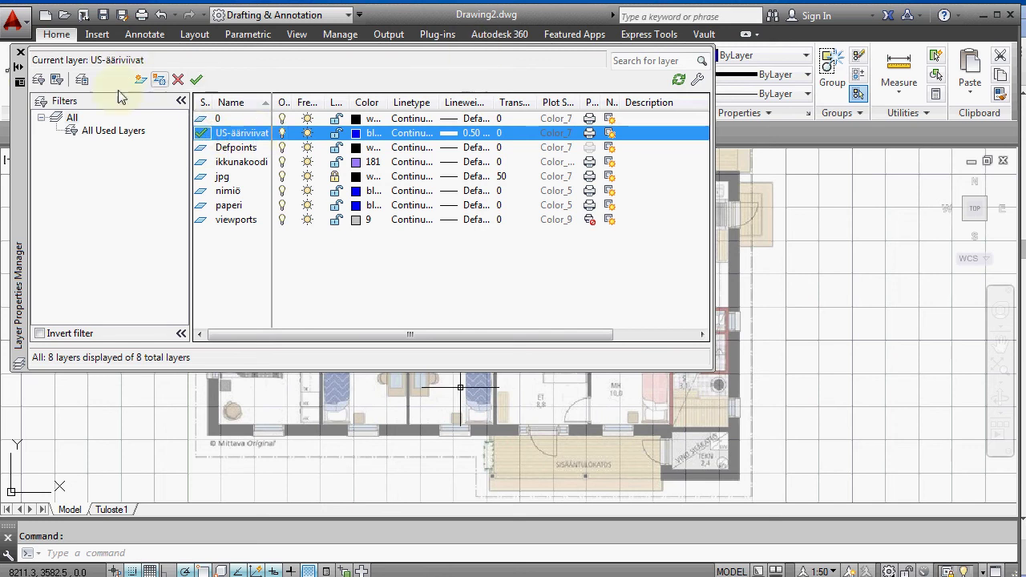
{"action": "left_click", "coordinate": [19, 53]}
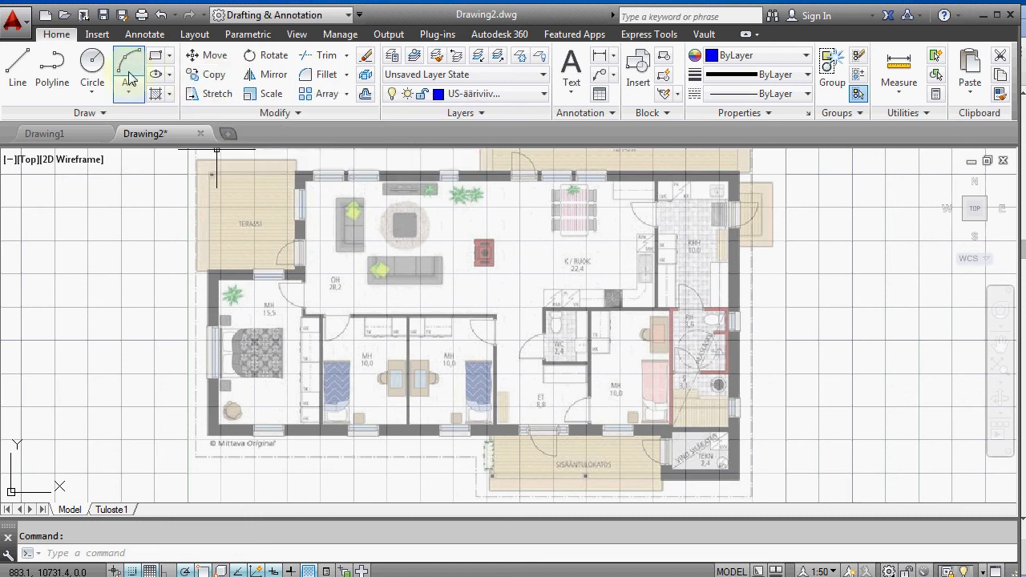
Start a polyline at the lower-left wall corner, running up the left wall to the terrace corner
{"action": "left_click", "coordinate": [53, 68]}
{"action": "scroll", "coordinate": [220, 419], "scroll_direction": "up", "scroll_amount": 4}
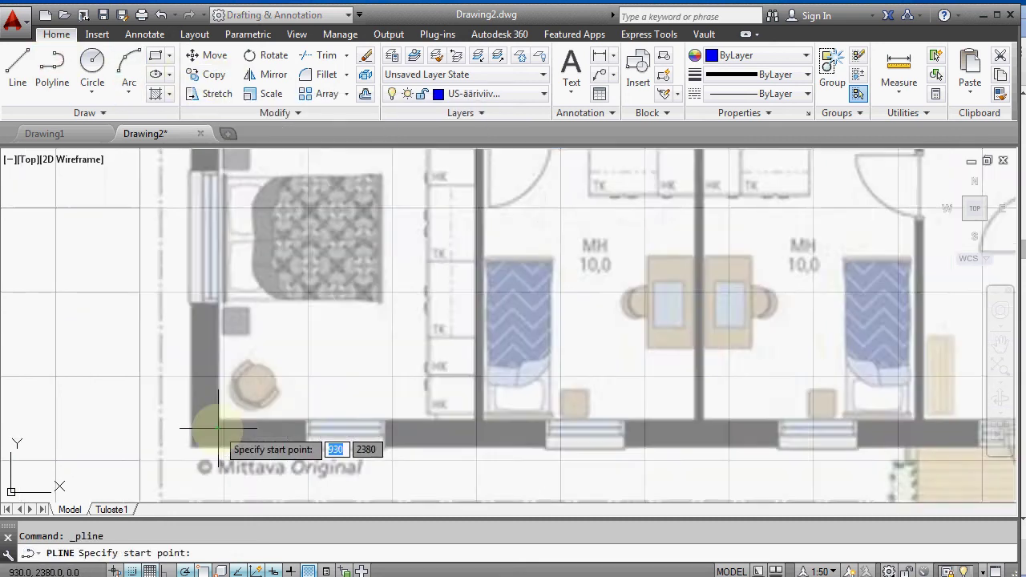
{"action": "scroll", "coordinate": [219, 417], "scroll_direction": "up", "scroll_amount": 2}
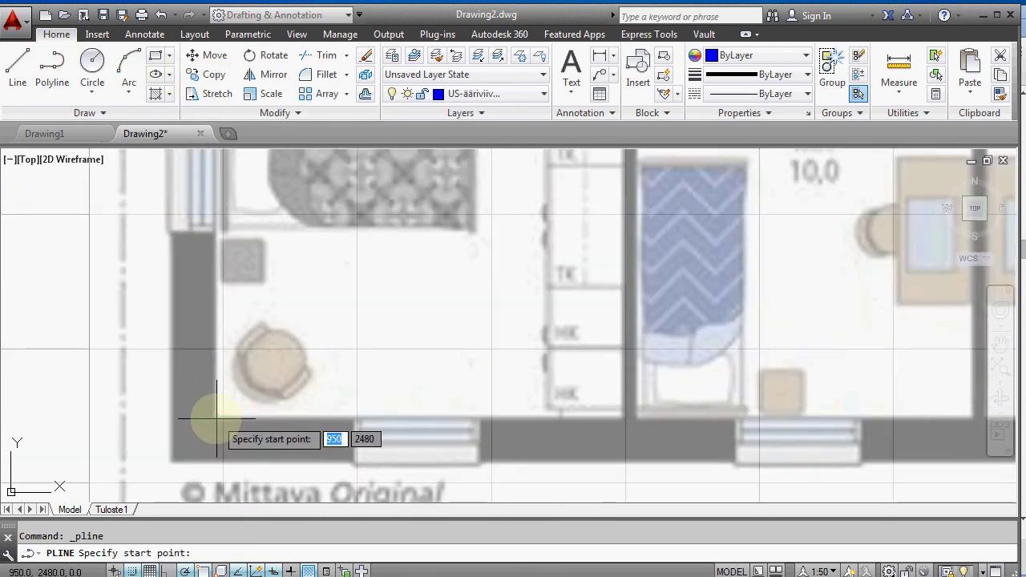
{"action": "left_click", "coordinate": [217, 417]}
{"action": "scroll", "coordinate": [215, 417], "scroll_direction": "down", "scroll_amount": 4}
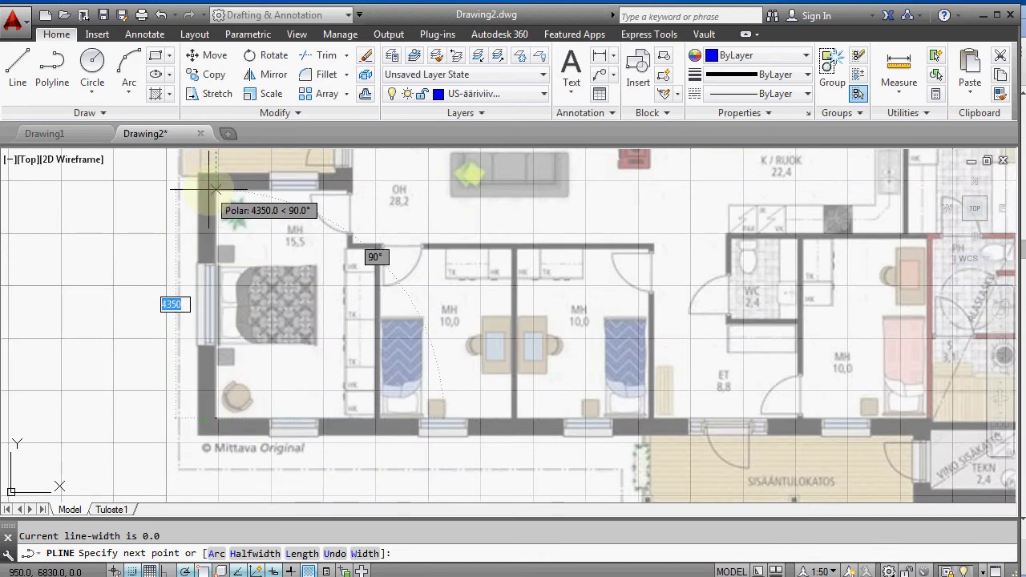
{"action": "left_click", "coordinate": [214, 190]}
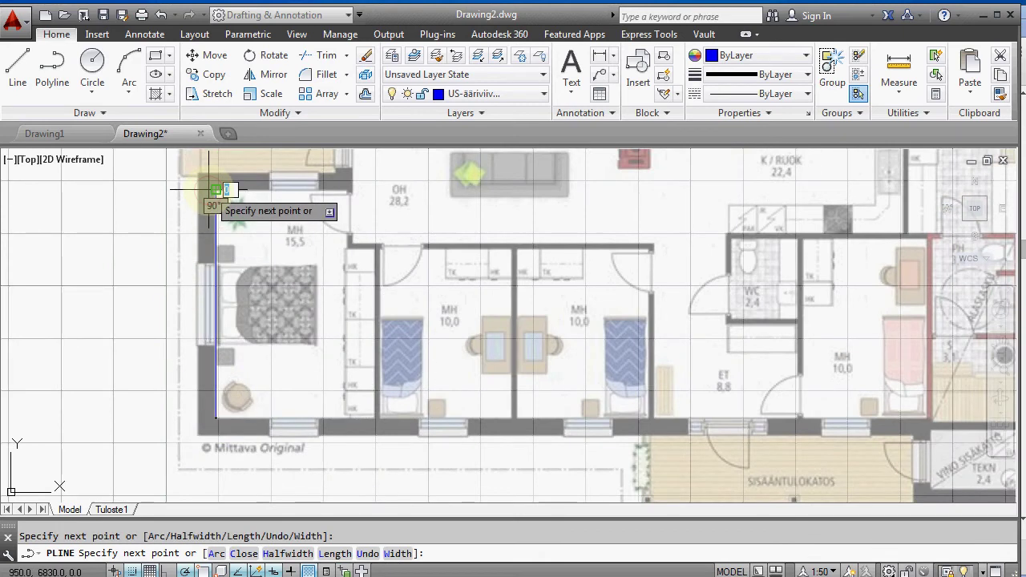
{"action": "left_click", "coordinate": [351, 190]}
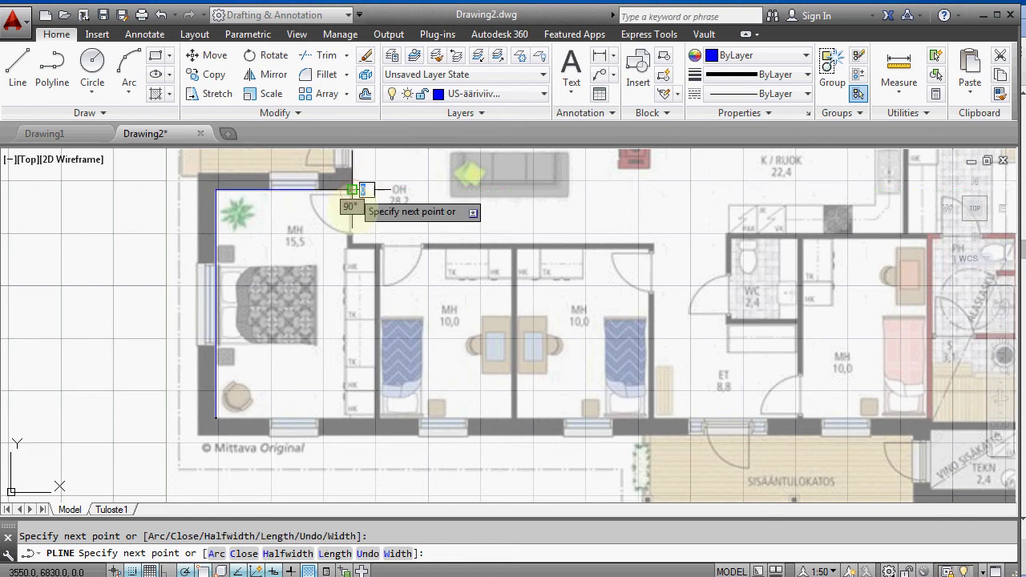
{"action": "scroll", "coordinate": [339, 383], "scroll_direction": "down", "scroll_amount": 4}
{"action": "scroll", "coordinate": [341, 183], "scroll_direction": "up", "scroll_amount": 4}
{"action": "scroll", "coordinate": [333, 238], "scroll_direction": "up", "scroll_amount": 2}
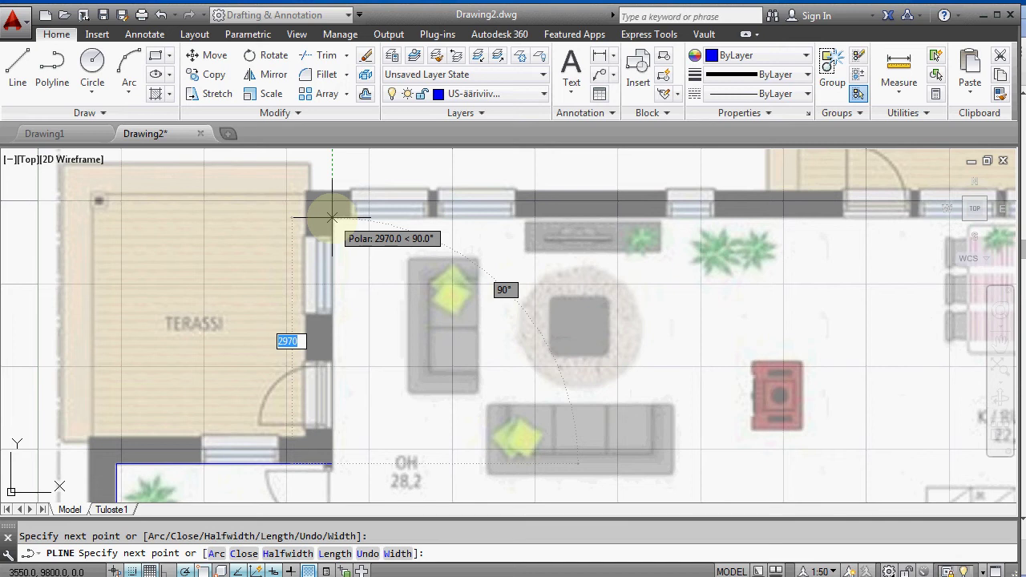
Extend the polyline 3000 upward, then across to the top wall's right corner
{"action": "type", "text": "3000"}
{"action": "key", "text": "Return"}
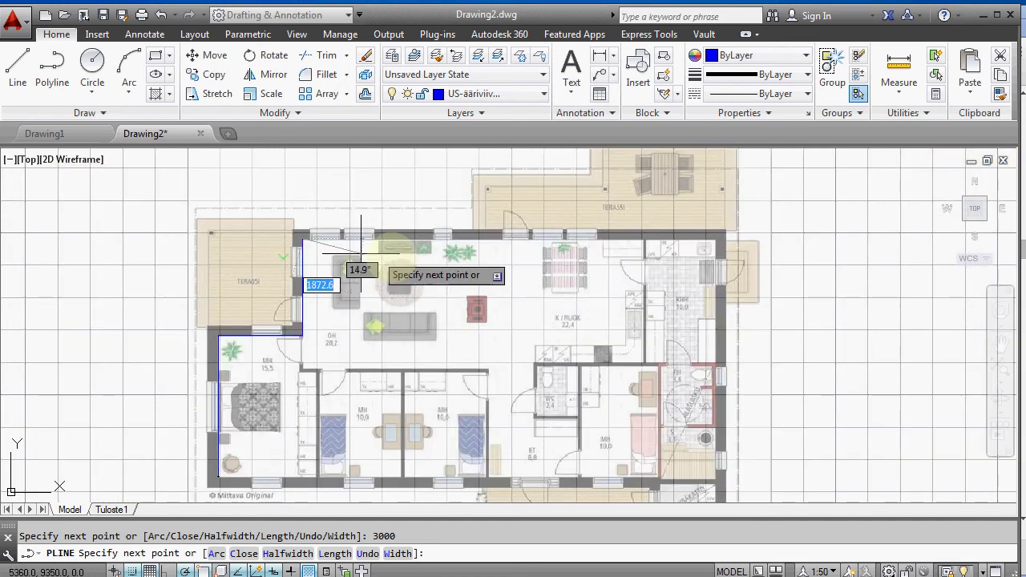
{"action": "scroll", "coordinate": [283, 256], "scroll_direction": "down", "scroll_amount": 4}
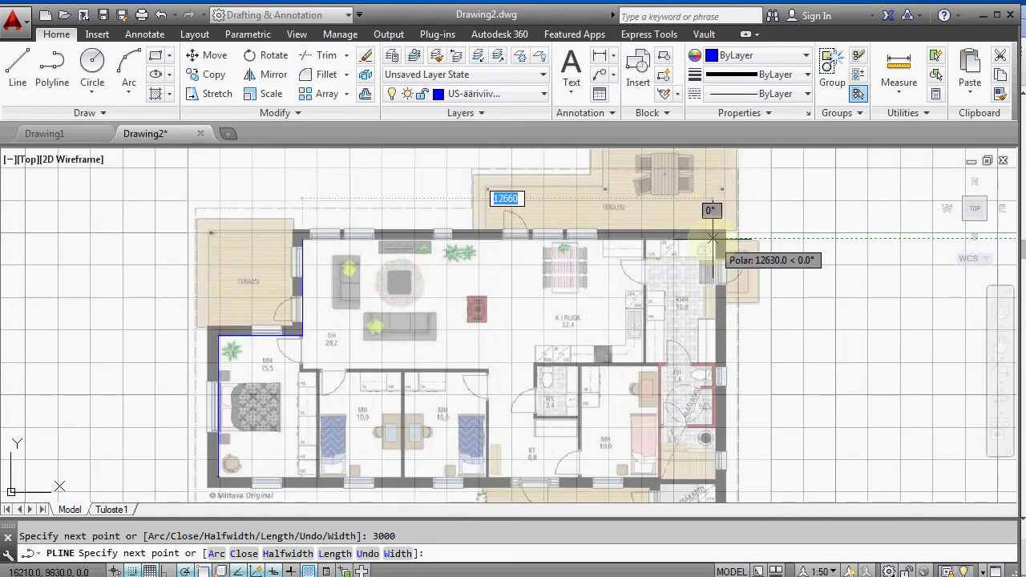
{"action": "scroll", "coordinate": [715, 238], "scroll_direction": "up", "scroll_amount": 3}
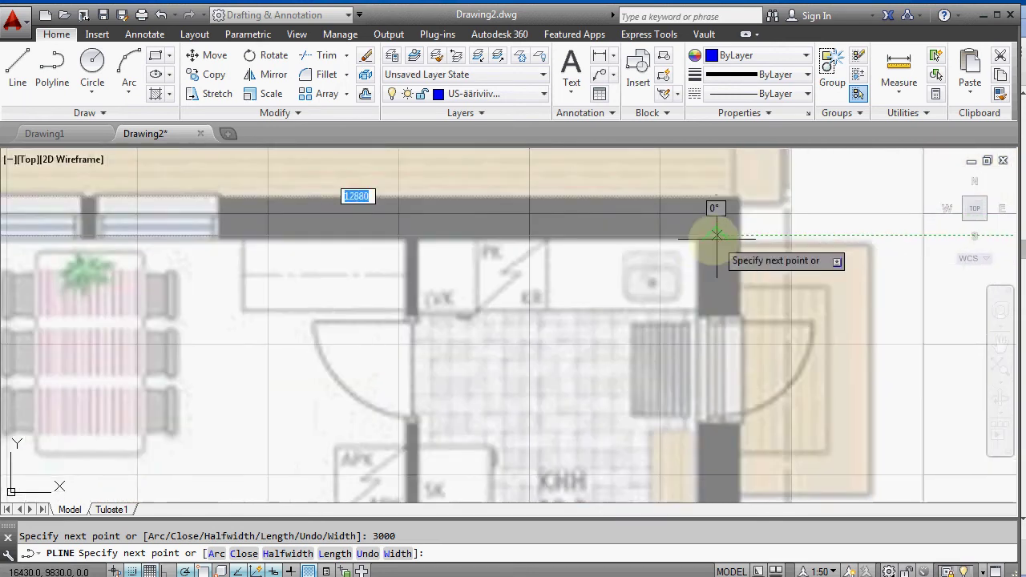
{"action": "scroll", "coordinate": [701, 237], "scroll_direction": "up", "scroll_amount": 3}
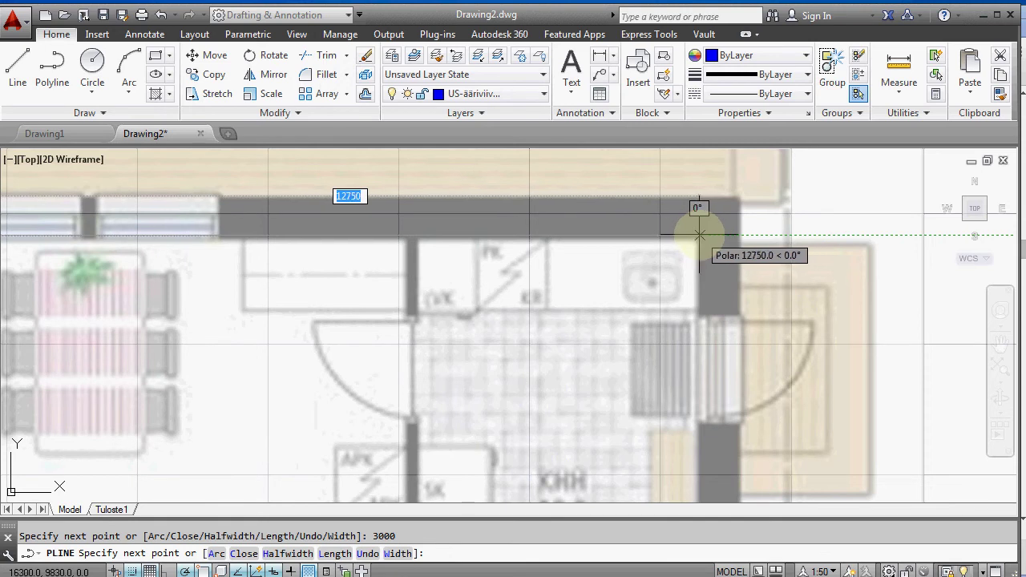
{"action": "left_click", "coordinate": [699, 235]}
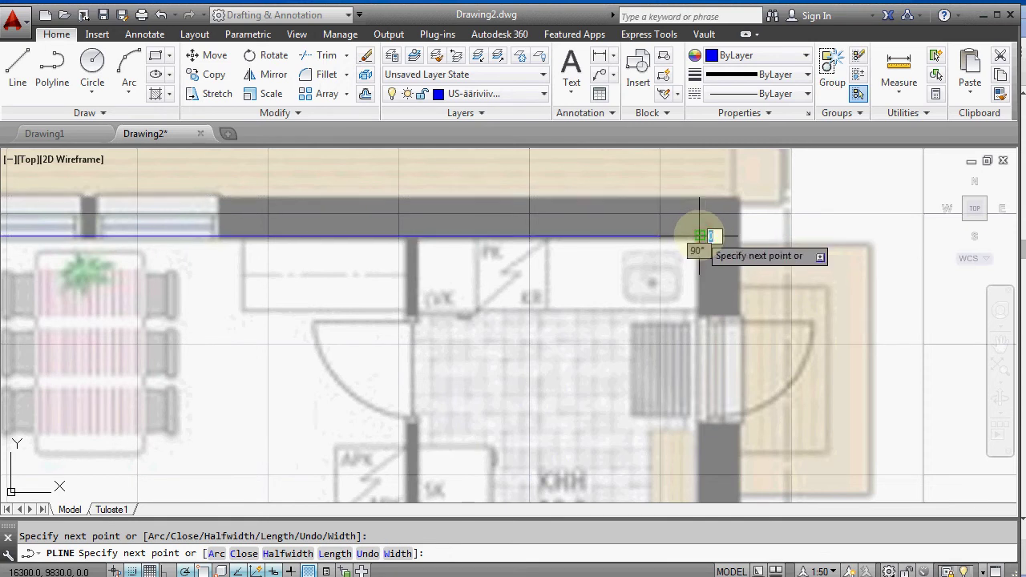
{"action": "scroll", "coordinate": [694, 232], "scroll_direction": "down", "scroll_amount": 2}
{"action": "scroll", "coordinate": [692, 224], "scroll_direction": "down", "scroll_amount": 2}
{"action": "scroll", "coordinate": [691, 200], "scroll_direction": "down", "scroll_amount": 2}
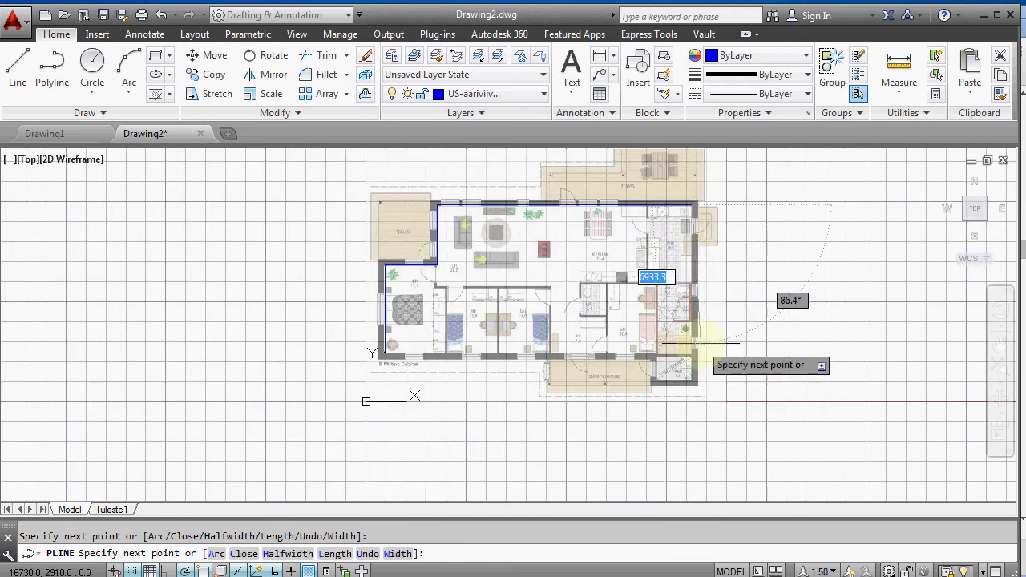
Continue the polyline down to the TEKN room corner, along the bottom walls, and close it
{"action": "scroll", "coordinate": [691, 371], "scroll_direction": "up", "scroll_amount": 4}
{"action": "scroll", "coordinate": [689, 372], "scroll_direction": "up", "scroll_amount": 3}
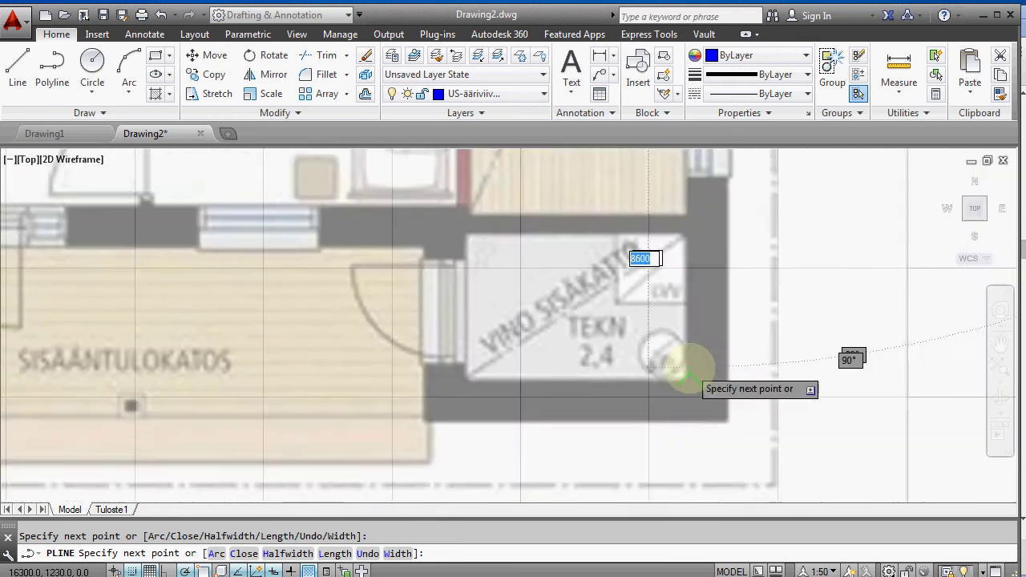
{"action": "scroll", "coordinate": [681, 377], "scroll_direction": "up", "scroll_amount": 2}
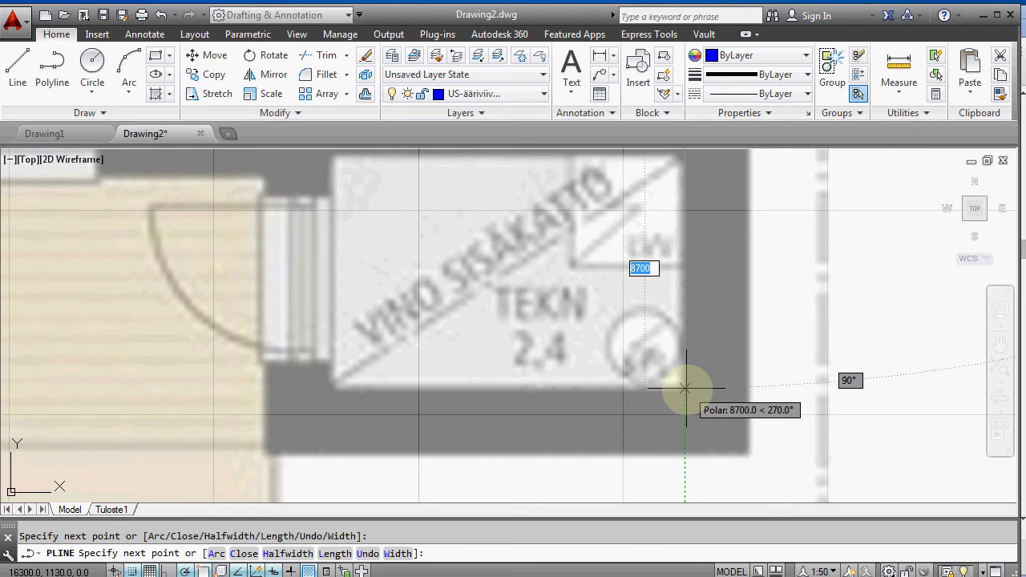
{"action": "left_click", "coordinate": [685, 388]}
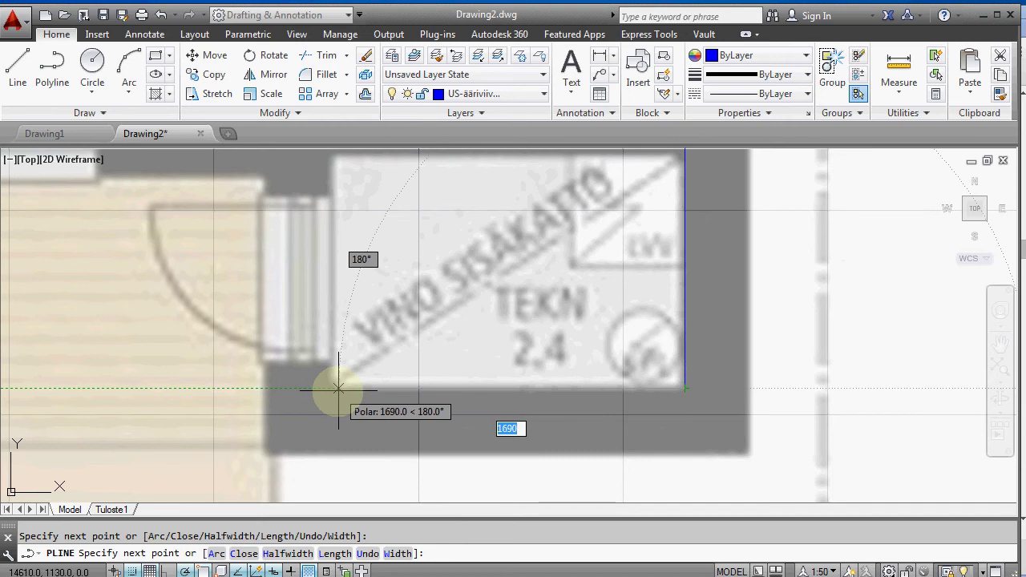
{"action": "left_click", "coordinate": [335, 388]}
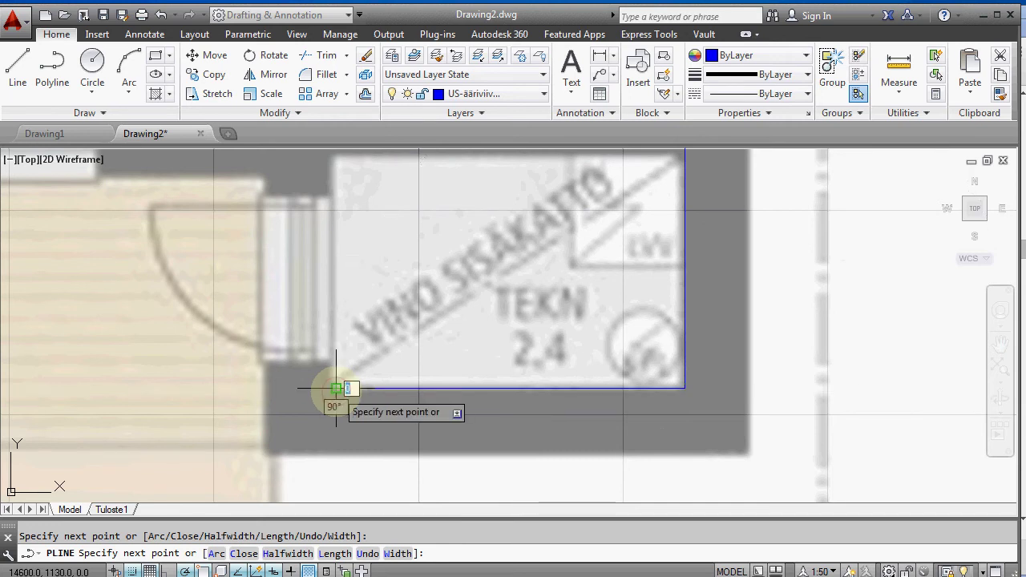
{"action": "scroll", "coordinate": [335, 389], "scroll_direction": "down", "scroll_amount": 2}
{"action": "scroll", "coordinate": [335, 287], "scroll_direction": "up", "scroll_amount": 2}
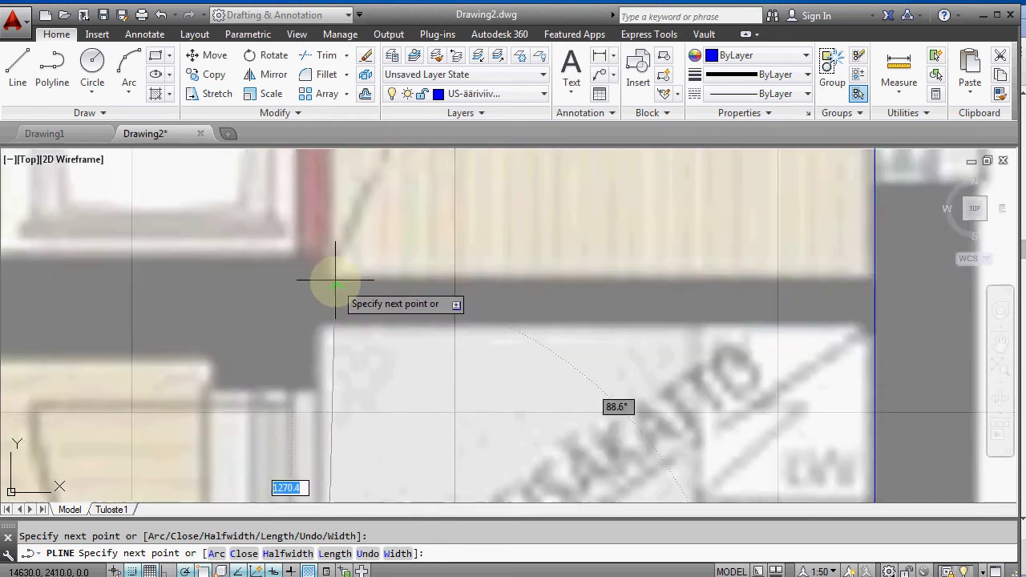
{"action": "scroll", "coordinate": [339, 282], "scroll_direction": "down", "scroll_amount": 5}
{"action": "scroll", "coordinate": [449, 295], "scroll_direction": "up", "scroll_amount": 2}
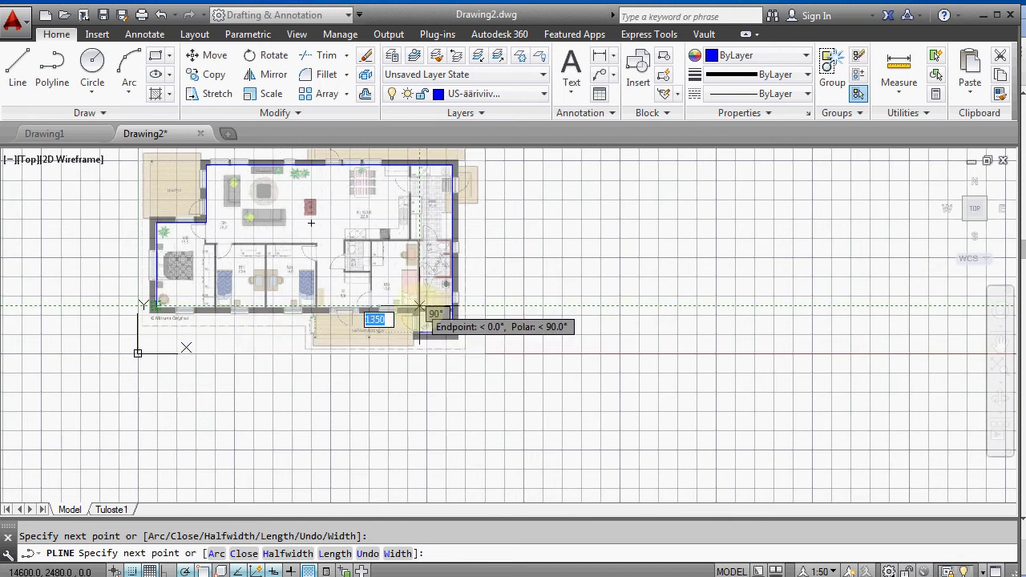
{"action": "left_click", "coordinate": [419, 307]}
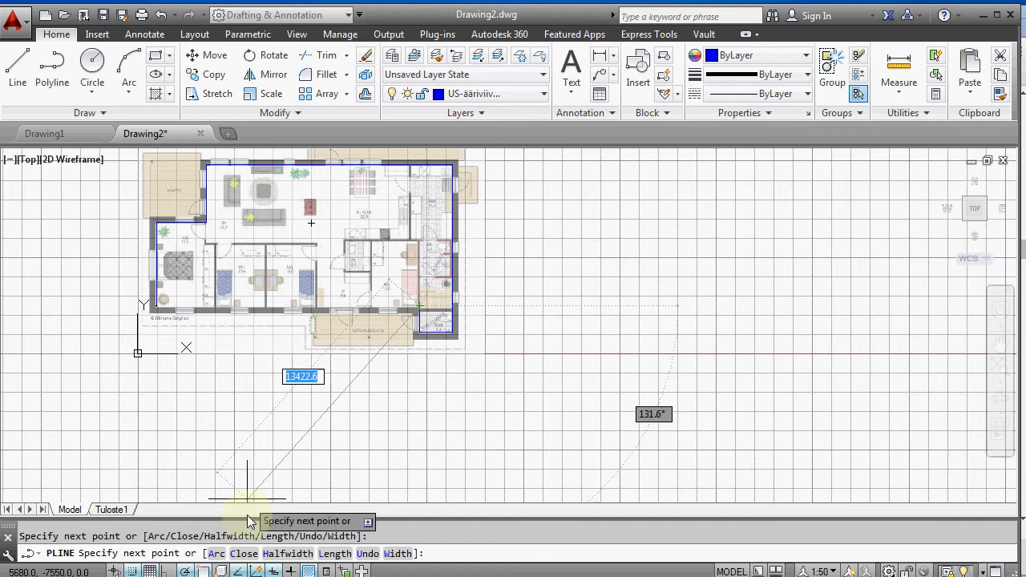
{"action": "left_click", "coordinate": [244, 553]}
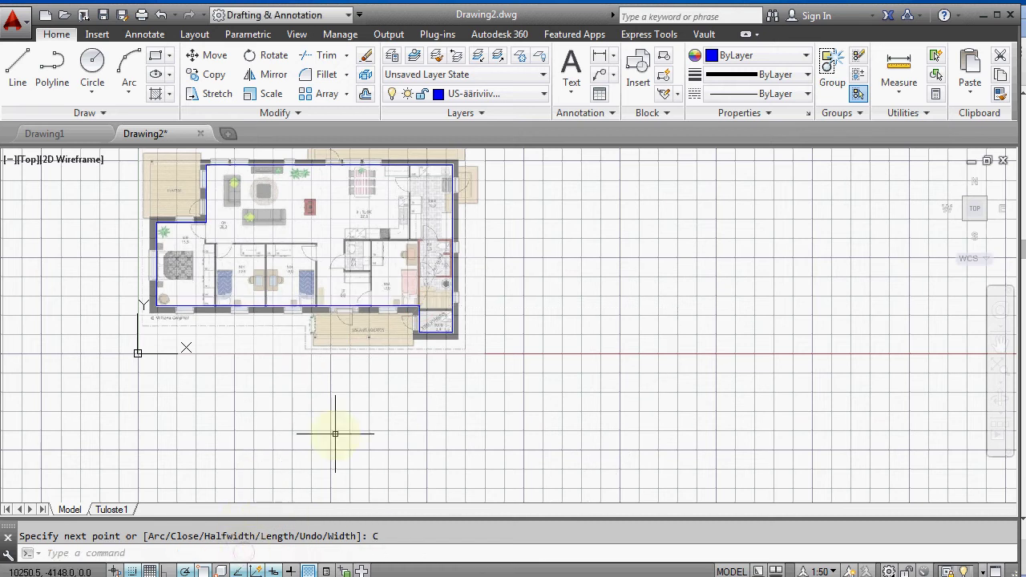
{"action": "scroll", "coordinate": [335, 433], "scroll_direction": "up", "scroll_amount": 2}
{"action": "mouse_move", "coordinate": [389, 481]}
{"action": "middle_mouse_down"}
{"action": "mouse_move", "coordinate": [389, 331]}
{"action": "mouse_move", "coordinate": [430, 377]}
{"action": "middle_mouse_up"}
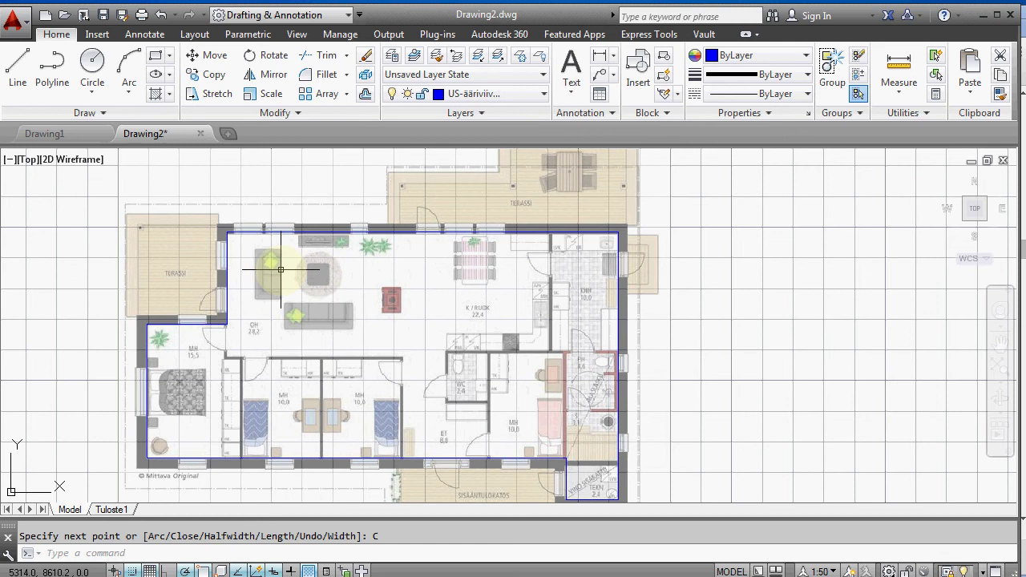
{"action": "middle_click_drag", "start_coordinate": [281, 270], "coordinate": [328, 328]}
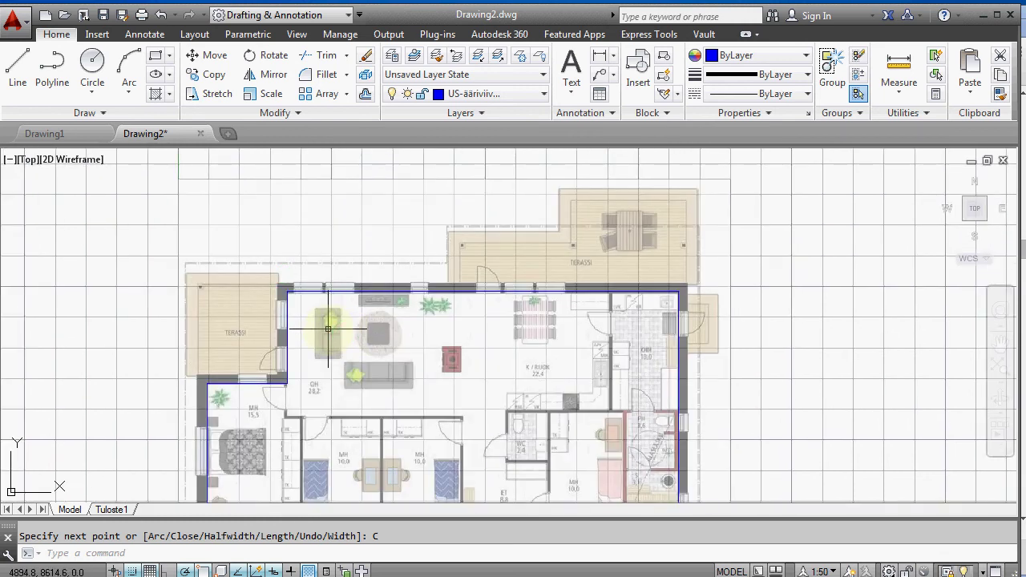
Offset the traced wall outline 350 outward to form the outer wall edge
{"action": "left_click", "coordinate": [367, 96]}
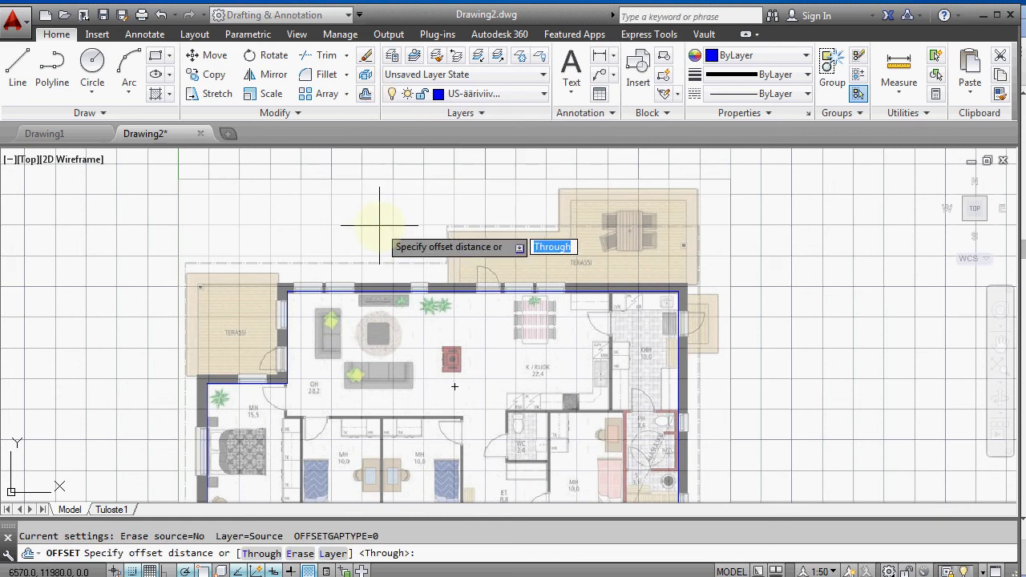
{"action": "type", "text": "350"}
{"action": "key", "text": "Return"}
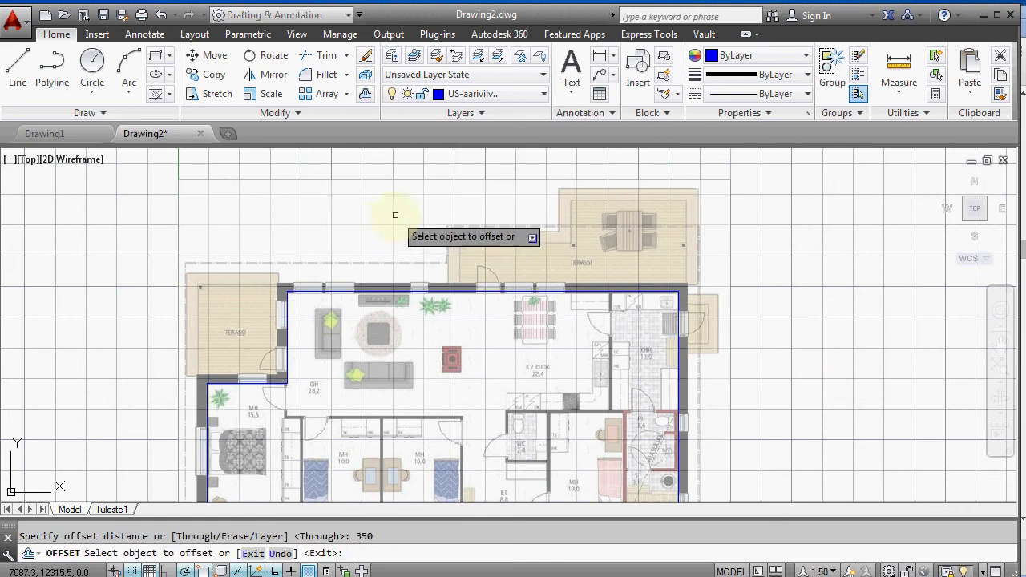
{"action": "left_click", "coordinate": [331, 293]}
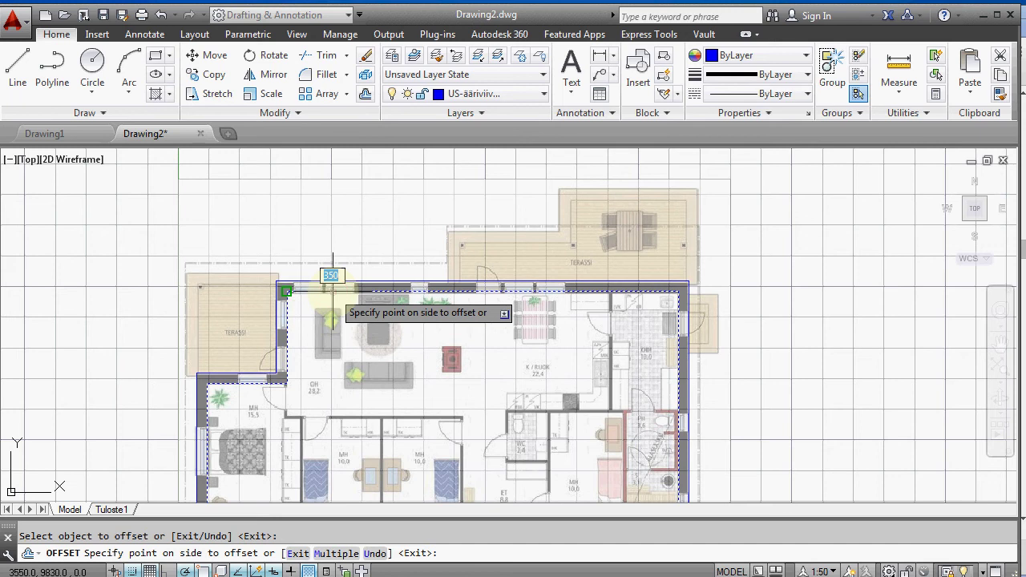
{"action": "left_click", "coordinate": [300, 200]}
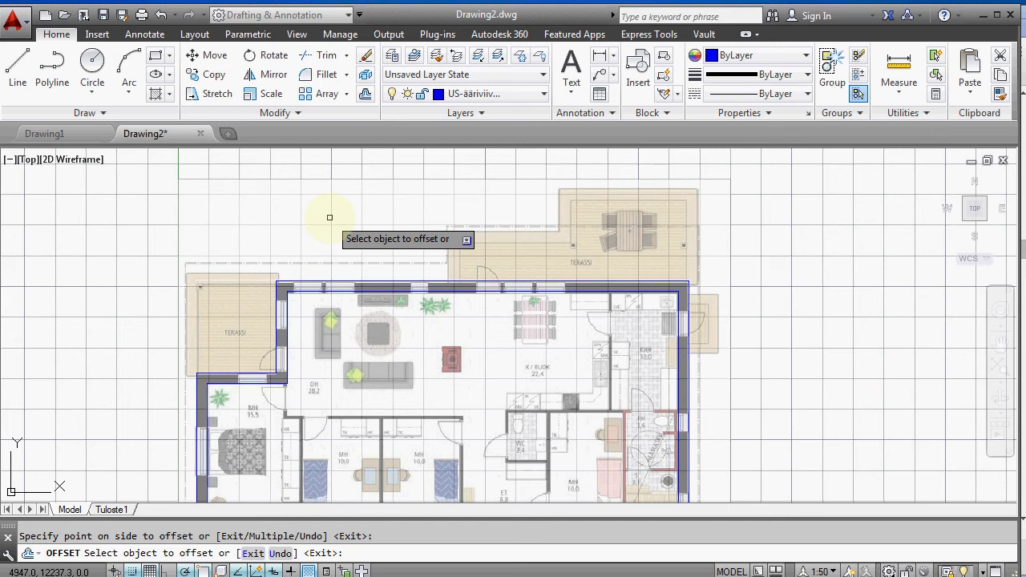
{"action": "key", "text": "Escape"}
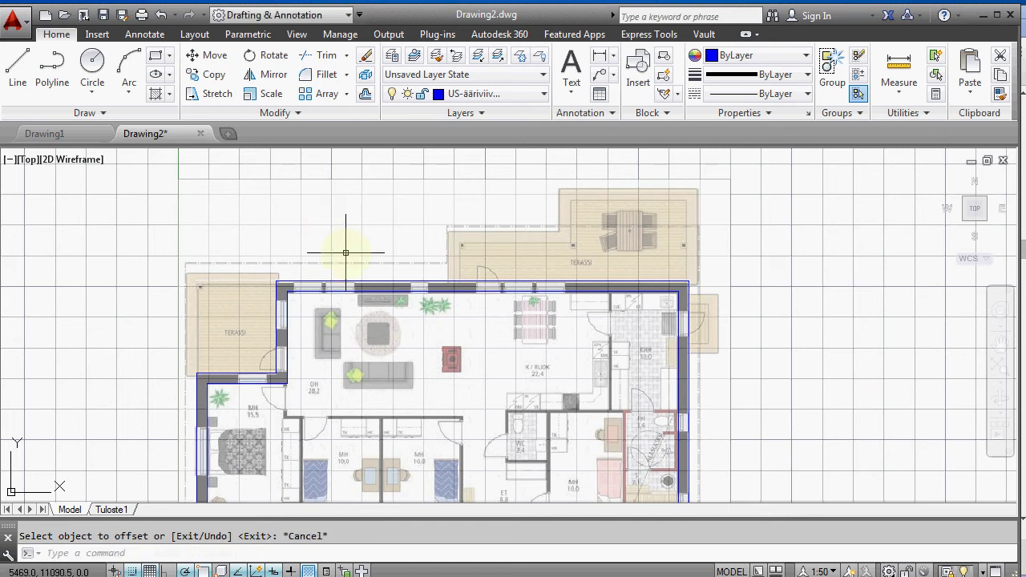
Offset the outer outline 200 inward for the inner wall face and select the new line
{"action": "scroll", "coordinate": [288, 375], "scroll_direction": "up", "scroll_amount": 5}
{"action": "scroll", "coordinate": [321, 417], "scroll_direction": "up", "scroll_amount": 3}
{"action": "scroll", "coordinate": [345, 477], "scroll_direction": "down", "scroll_amount": 3}
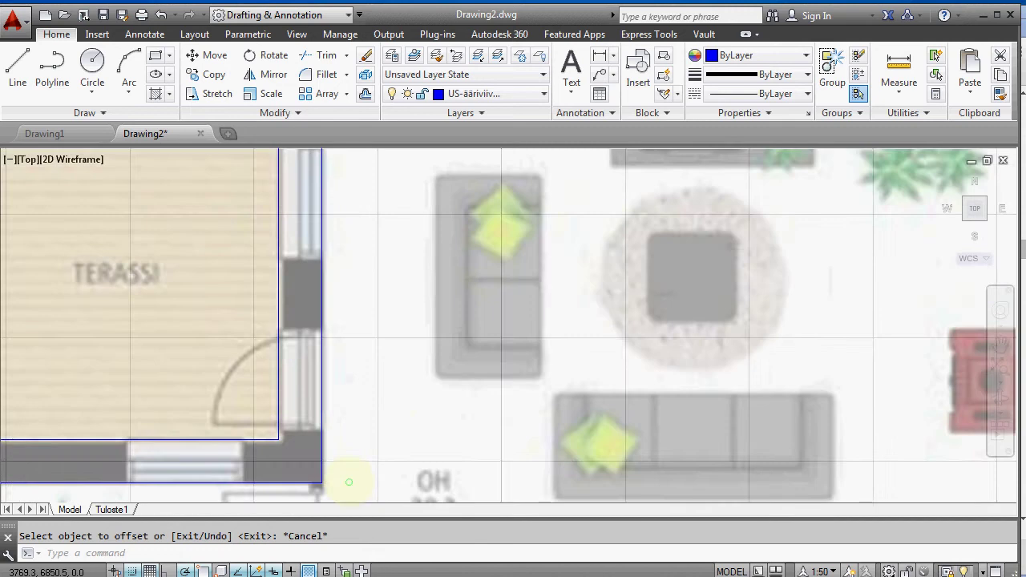
{"action": "scroll", "coordinate": [348, 482], "scroll_direction": "down", "scroll_amount": 3}
{"action": "scroll", "coordinate": [373, 320], "scroll_direction": "down", "scroll_amount": 1}
{"action": "scroll", "coordinate": [417, 184], "scroll_direction": "up", "scroll_amount": 1}
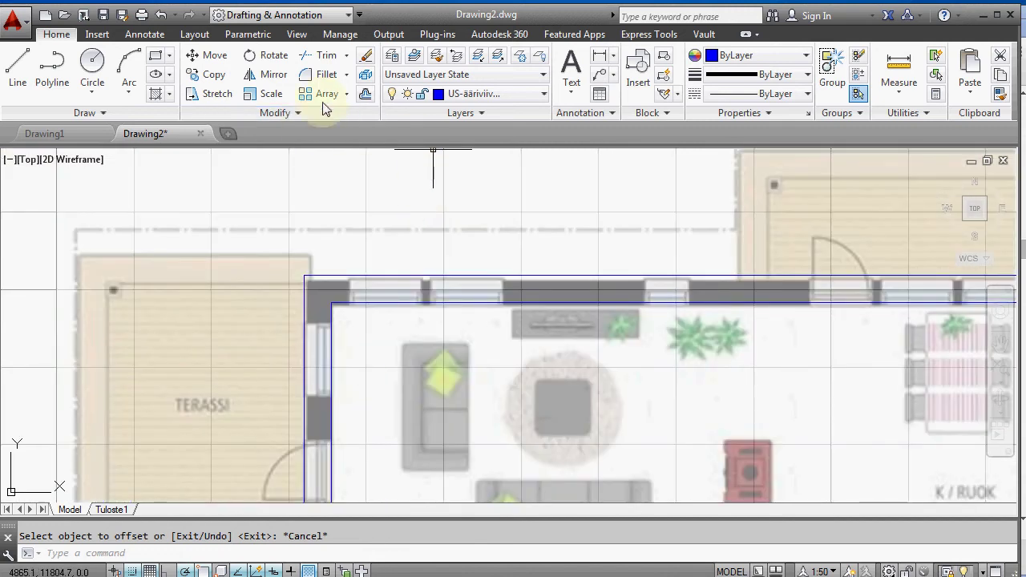
{"action": "left_click", "coordinate": [365, 94]}
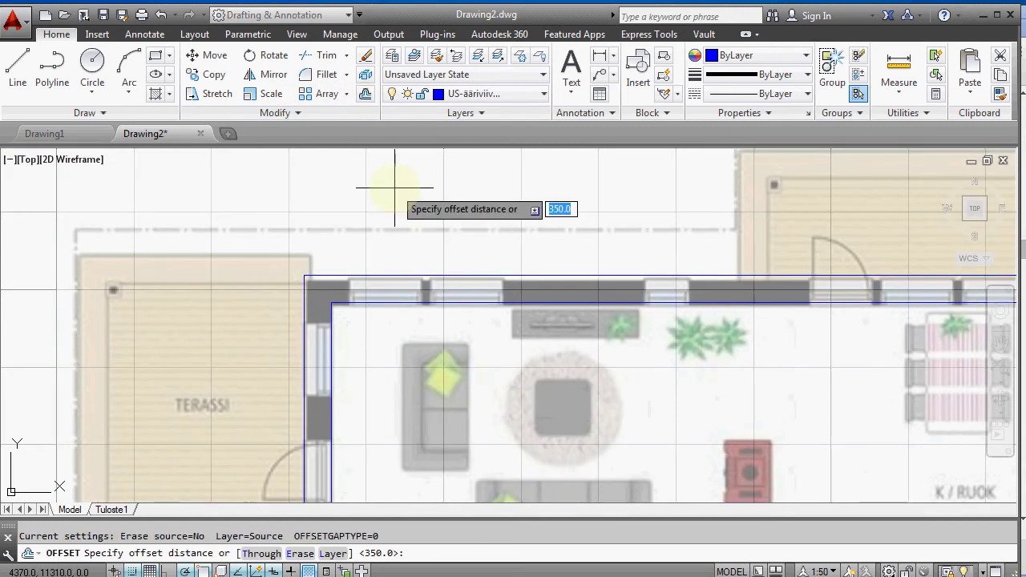
{"action": "type", "text": "200"}
{"action": "key", "text": "Return"}
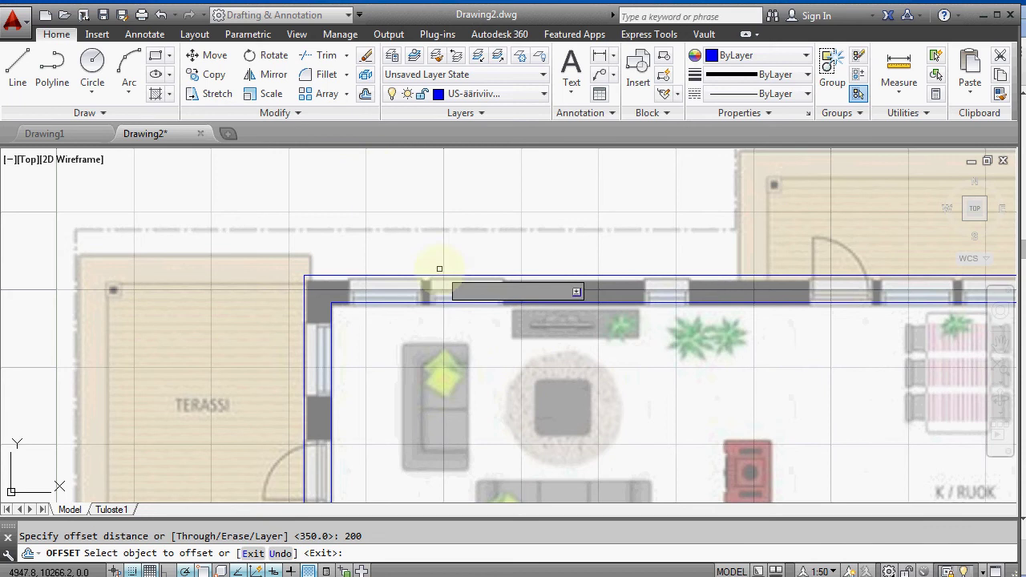
{"action": "left_click", "coordinate": [486, 216]}
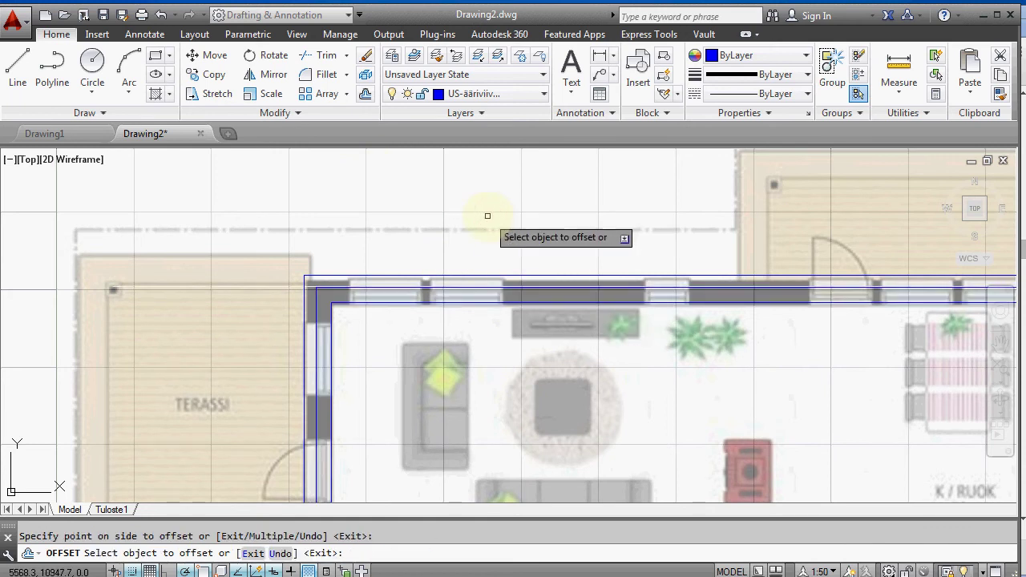
{"action": "key", "text": "Escape"}
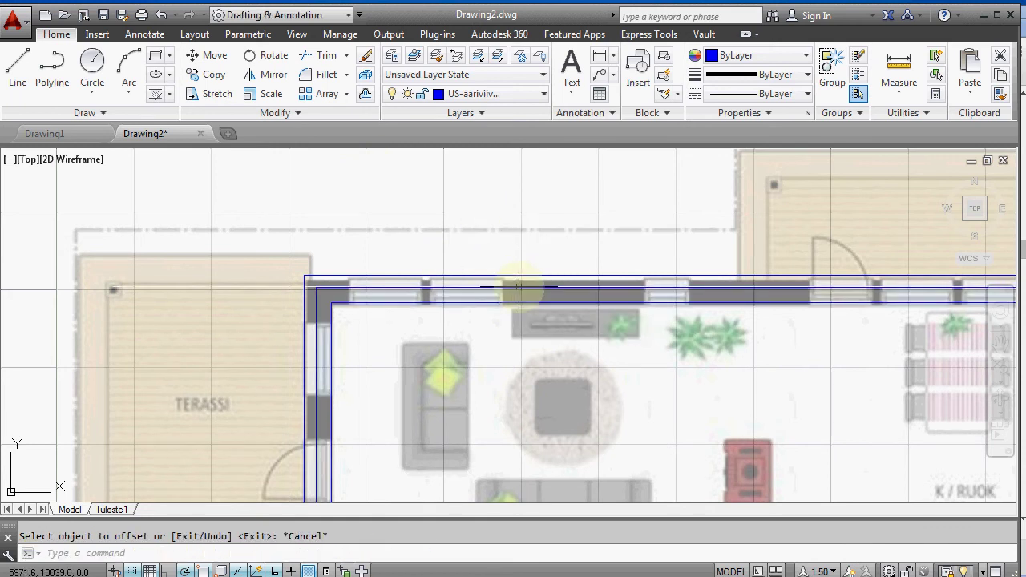
{"action": "left_click", "coordinate": [518, 287]}
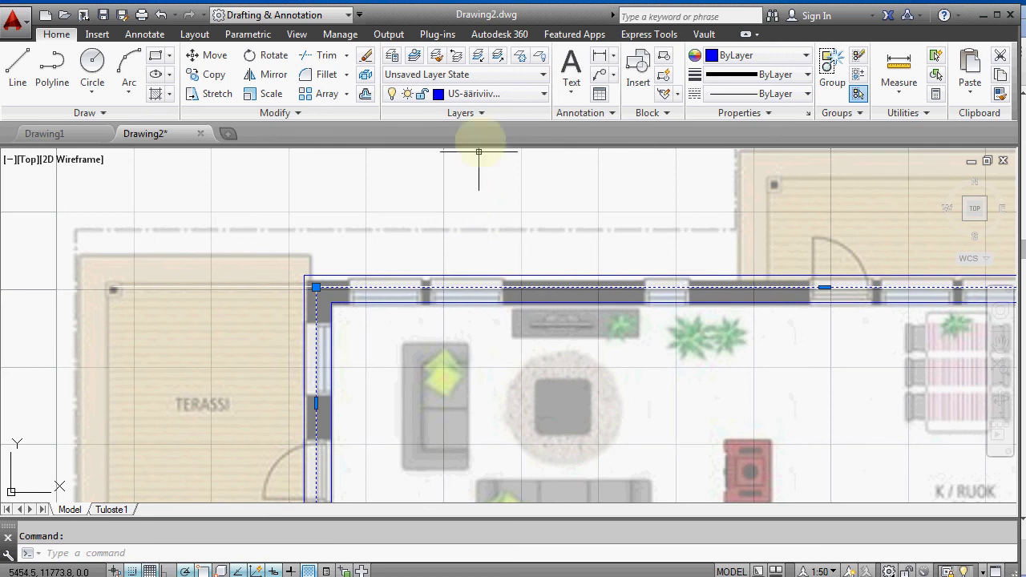
Create layer US-muut with 0.18 mm lineweight and green colour, then select the inner offset line
{"action": "left_click", "coordinate": [396, 59]}
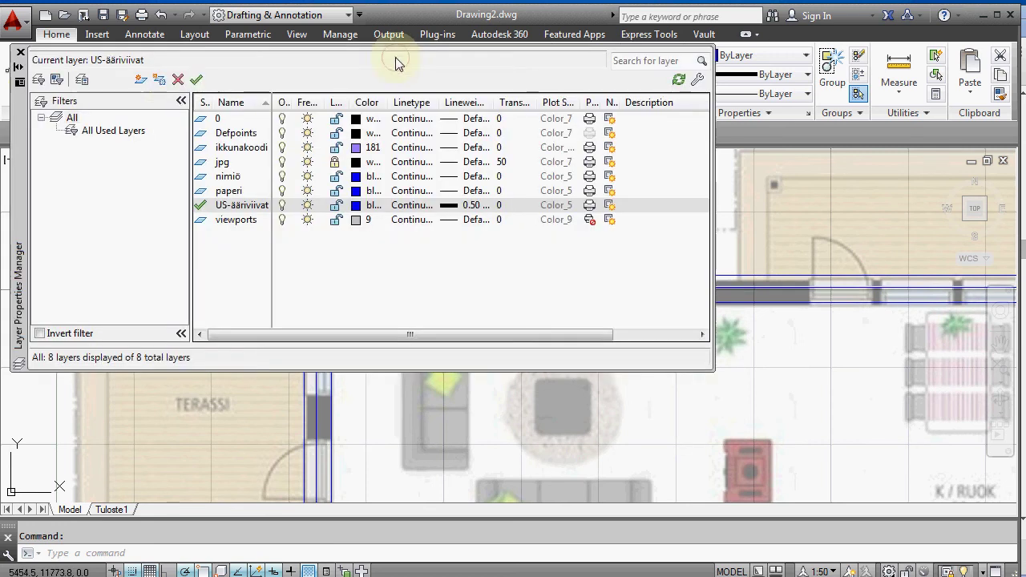
{"action": "left_click", "coordinate": [142, 81]}
{"action": "type", "text": "US-muut"}
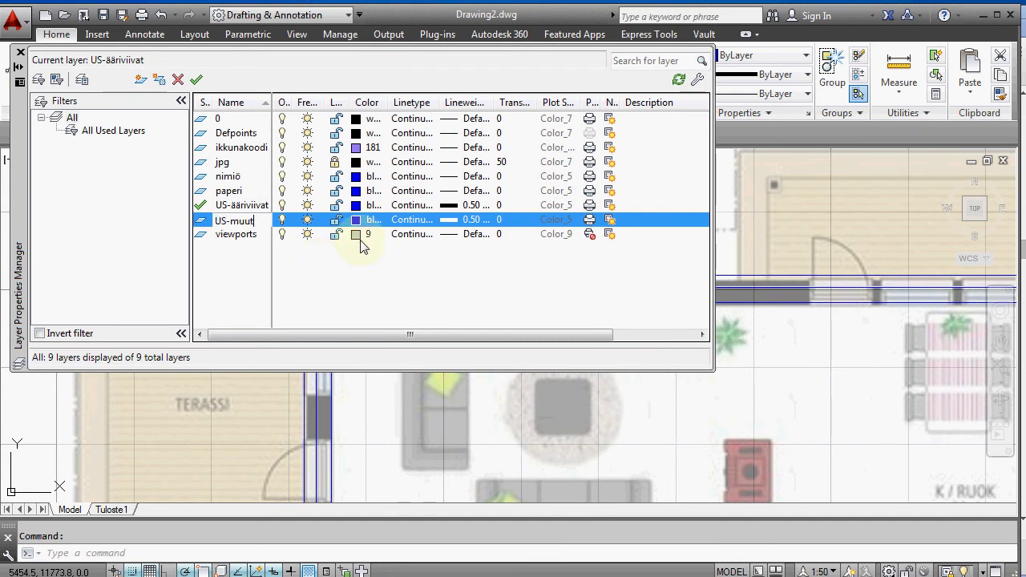
{"action": "left_click", "coordinate": [469, 220]}
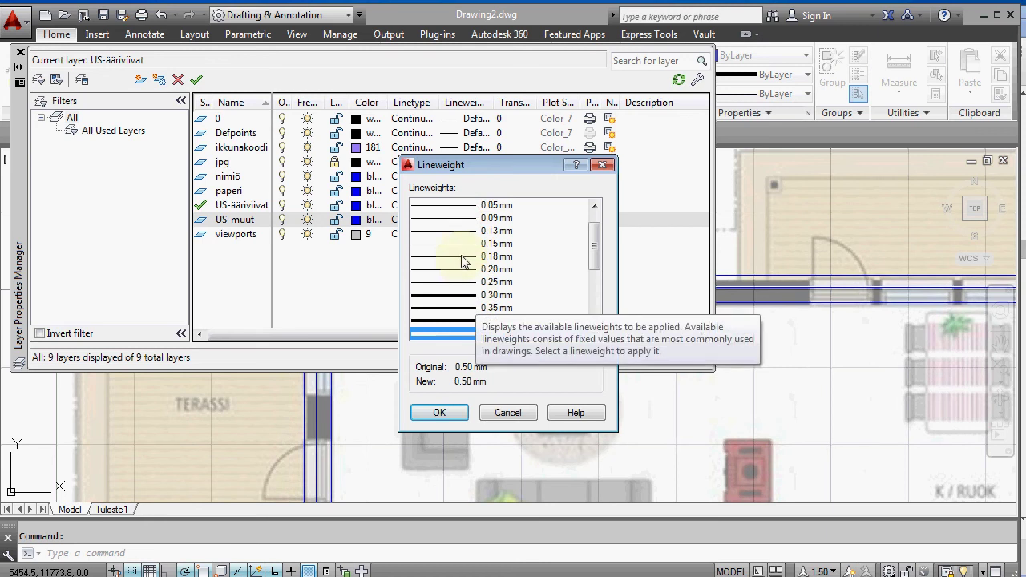
{"action": "left_click", "coordinate": [461, 256]}
{"action": "left_click", "coordinate": [437, 412]}
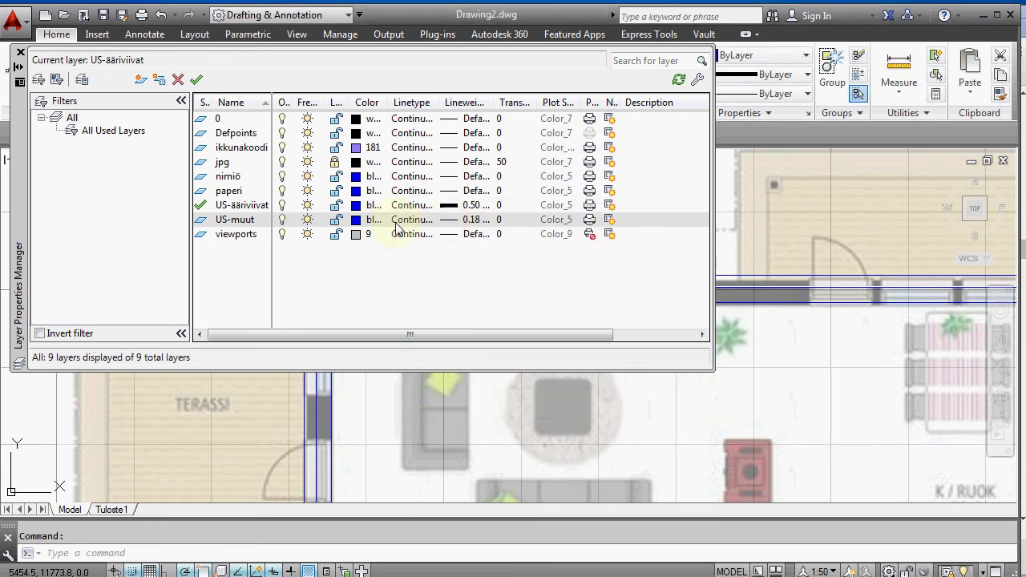
{"action": "left_click", "coordinate": [362, 221]}
{"action": "left_click", "coordinate": [411, 335]}
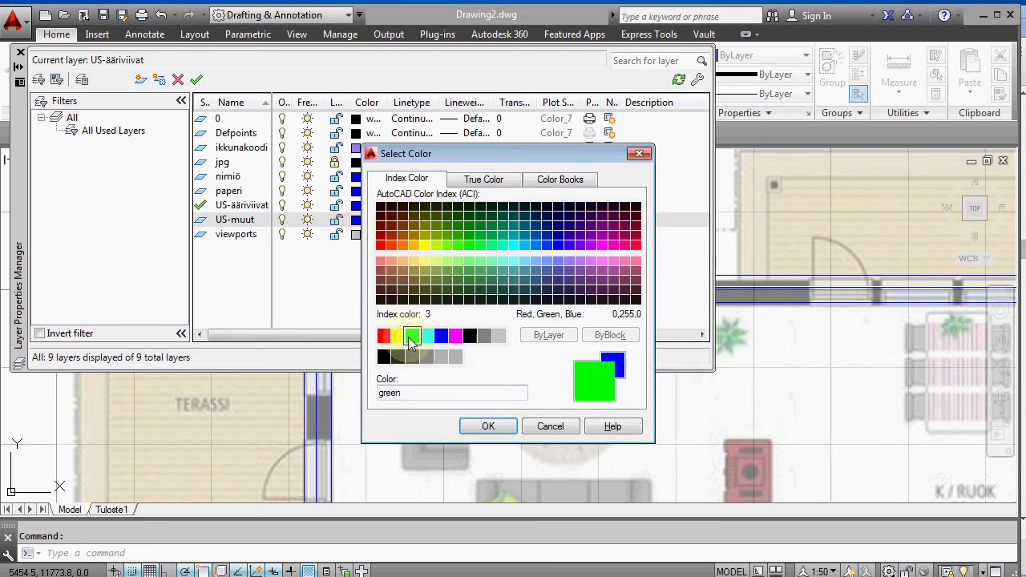
{"action": "left_click", "coordinate": [484, 428]}
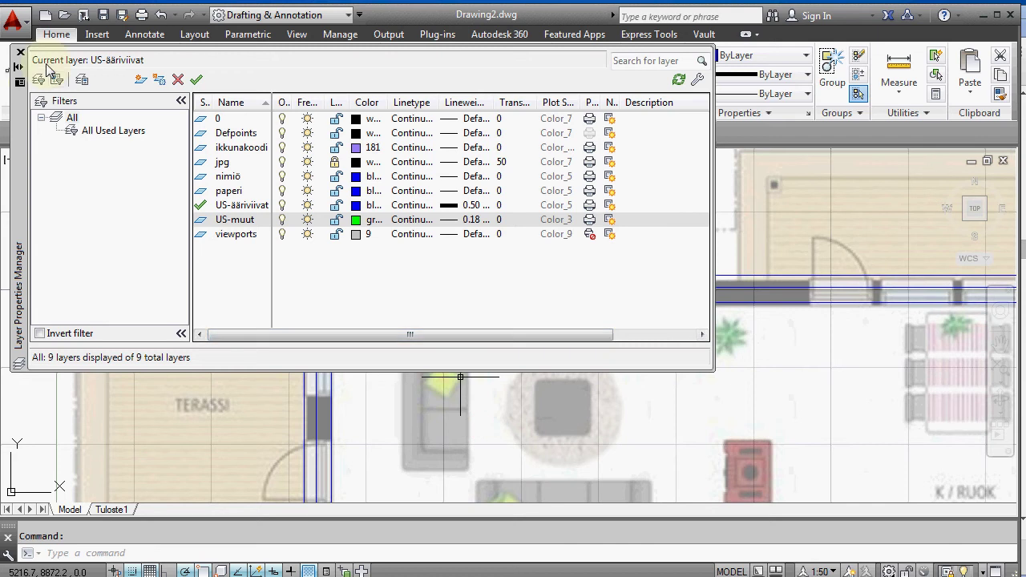
{"action": "left_click", "coordinate": [21, 54]}
{"action": "left_click", "coordinate": [313, 287]}
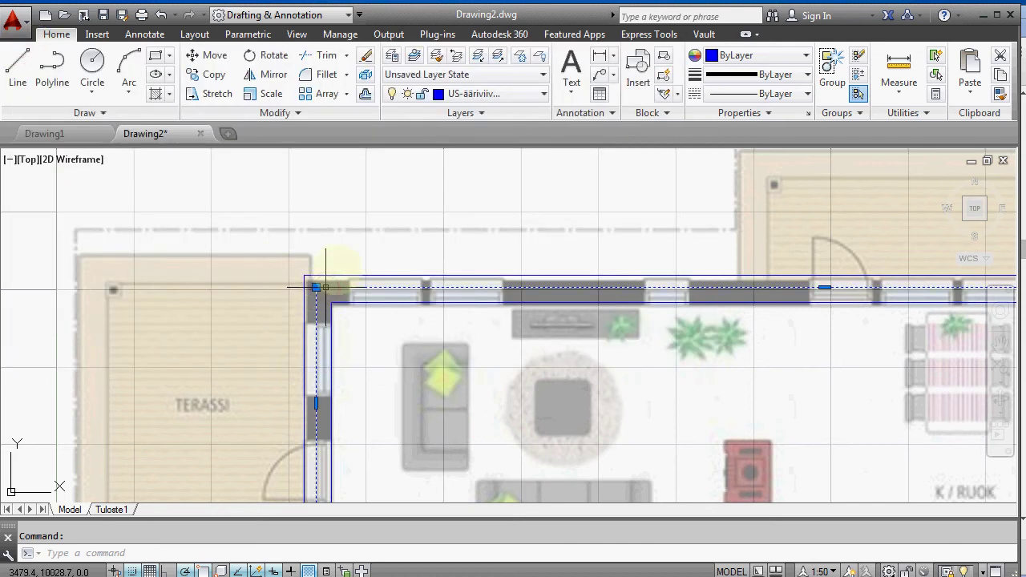
Move the selected inner offset line onto layer US-muut so it shows green
{"action": "left_click", "coordinate": [456, 95]}
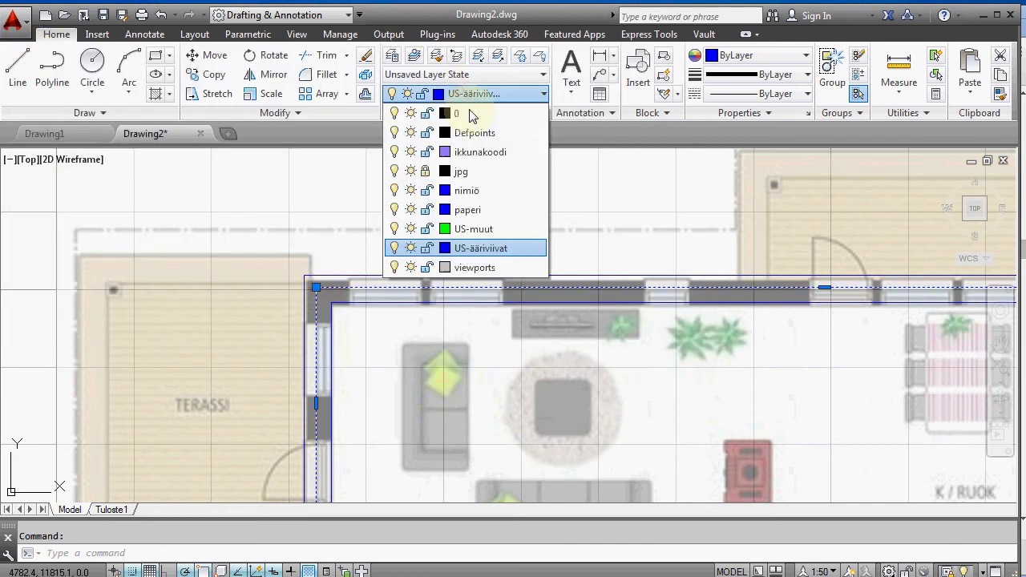
{"action": "left_click", "coordinate": [483, 230]}
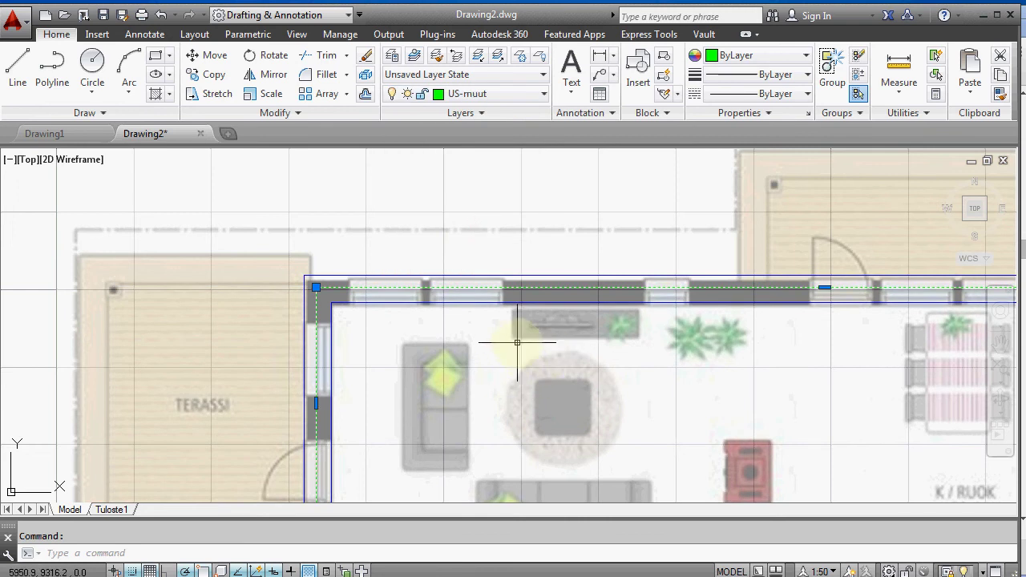
{"action": "key", "text": "Escape"}
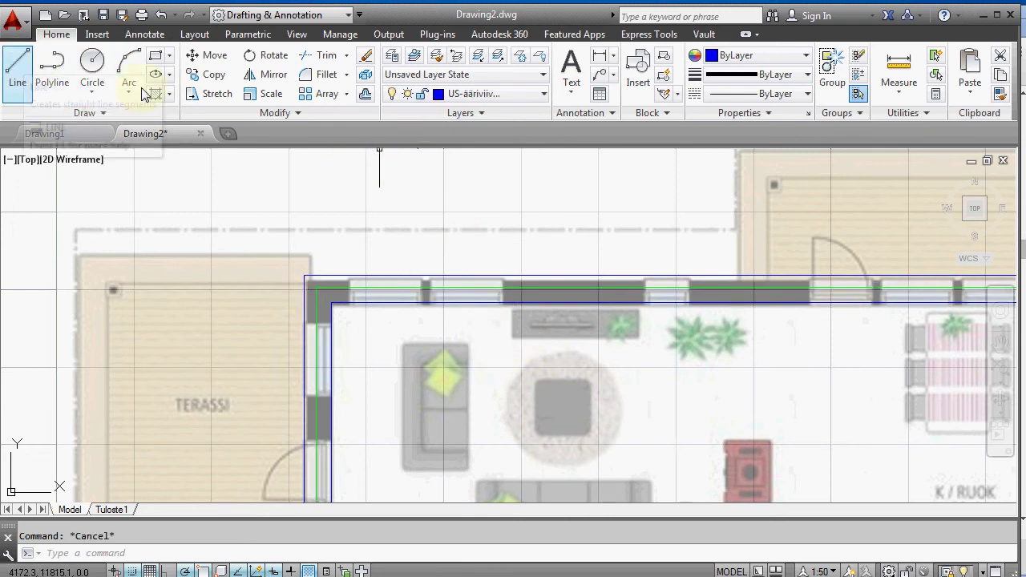
Draw a short line closing the wall end at the window edge
{"action": "left_click", "coordinate": [18, 68]}
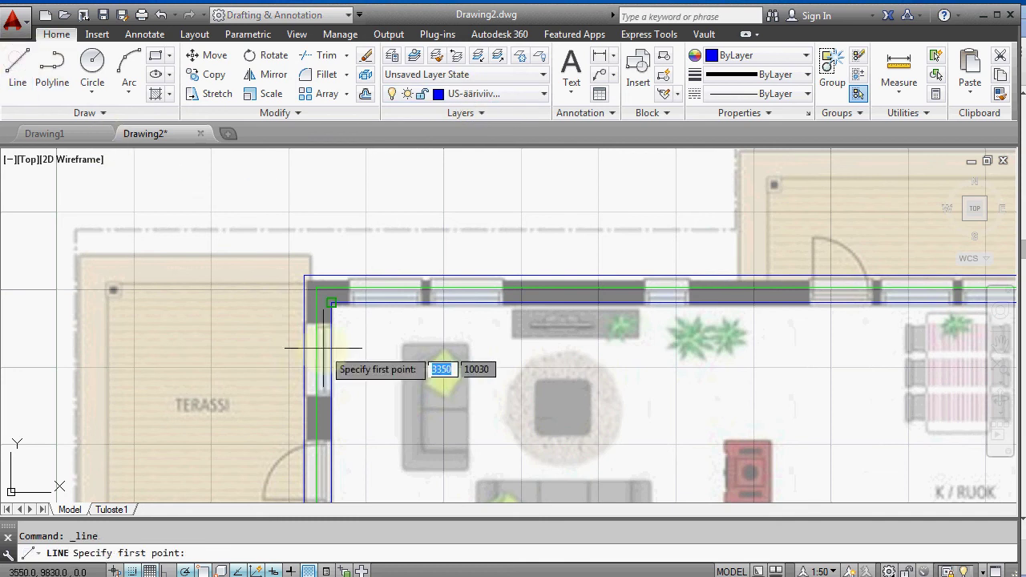
{"action": "scroll", "coordinate": [323, 348], "scroll_direction": "up", "scroll_amount": 2}
{"action": "scroll", "coordinate": [302, 353], "scroll_direction": "up", "scroll_amount": 2}
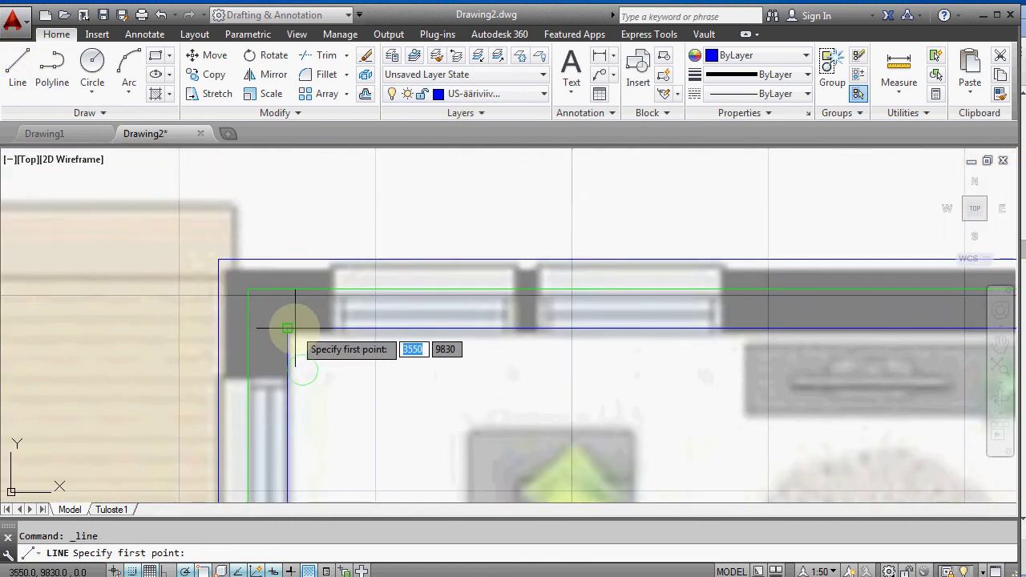
{"action": "left_click", "coordinate": [332, 327]}
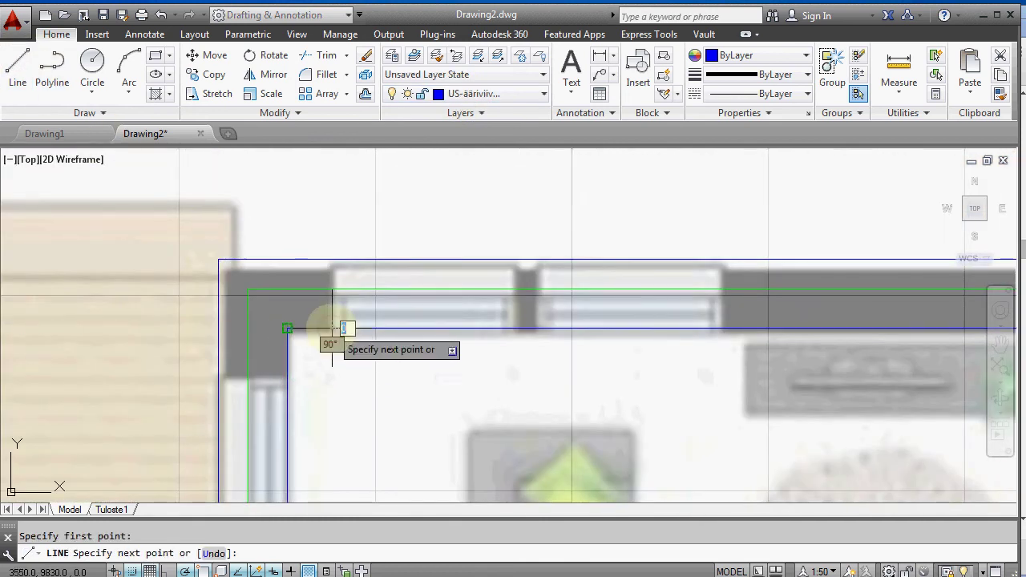
{"action": "left_click", "coordinate": [332, 260]}
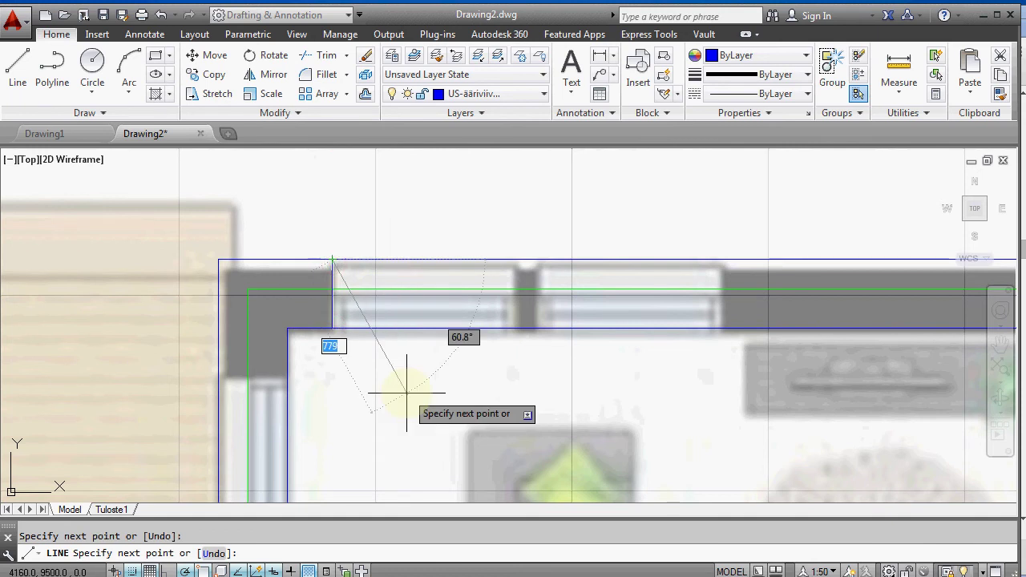
{"action": "key", "text": "Return"}
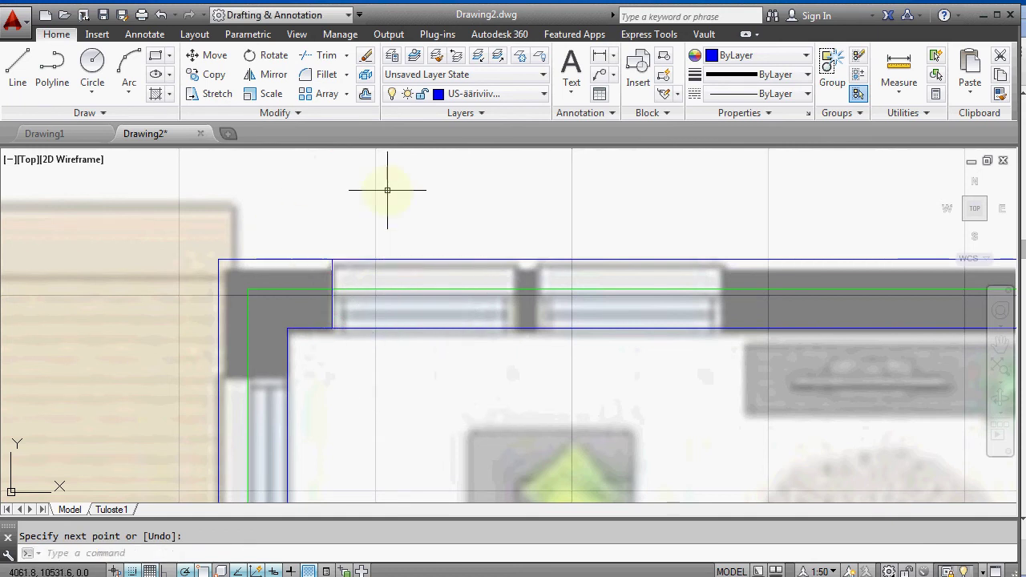
Offset the green insulation line 30 toward the outer side
{"action": "left_click", "coordinate": [364, 95]}
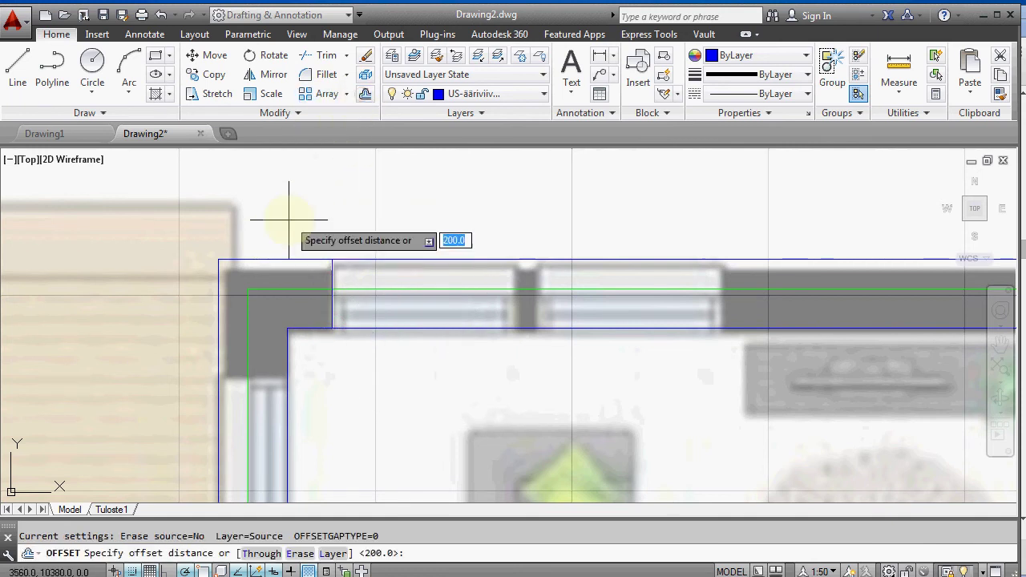
{"action": "type", "text": "30"}
{"action": "key", "text": "Return"}
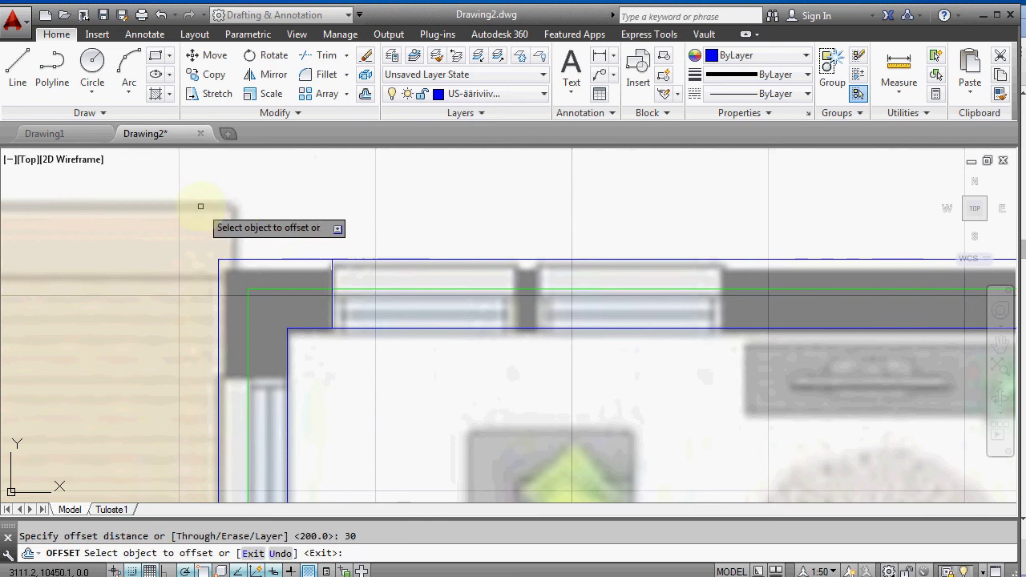
{"action": "left_click", "coordinate": [282, 288]}
{"action": "left_click", "coordinate": [285, 223]}
{"action": "key", "text": "Return"}
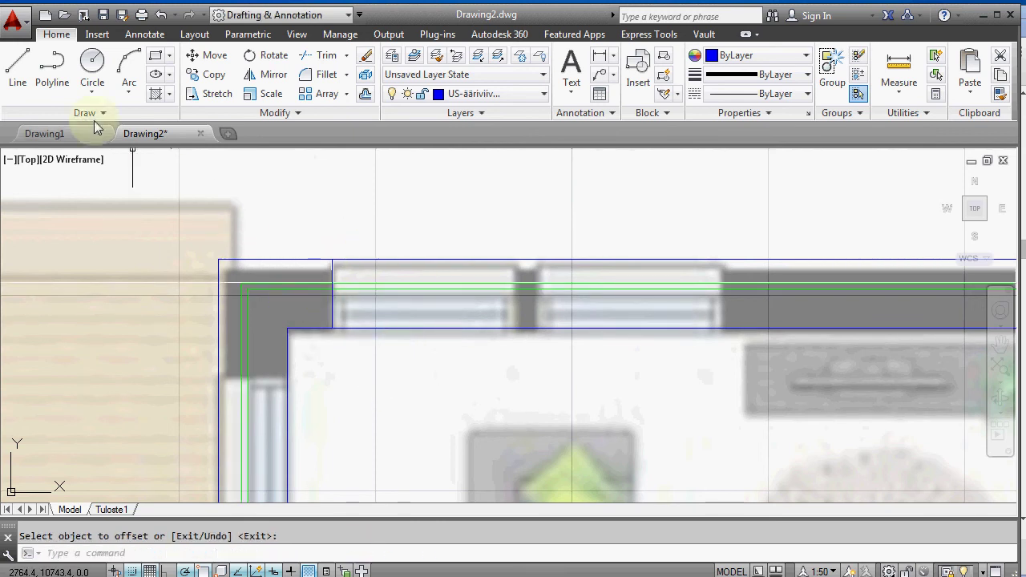
Draw vertical lines at the window edges from the inner to the outer wall edge
{"action": "left_click", "coordinate": [19, 68]}
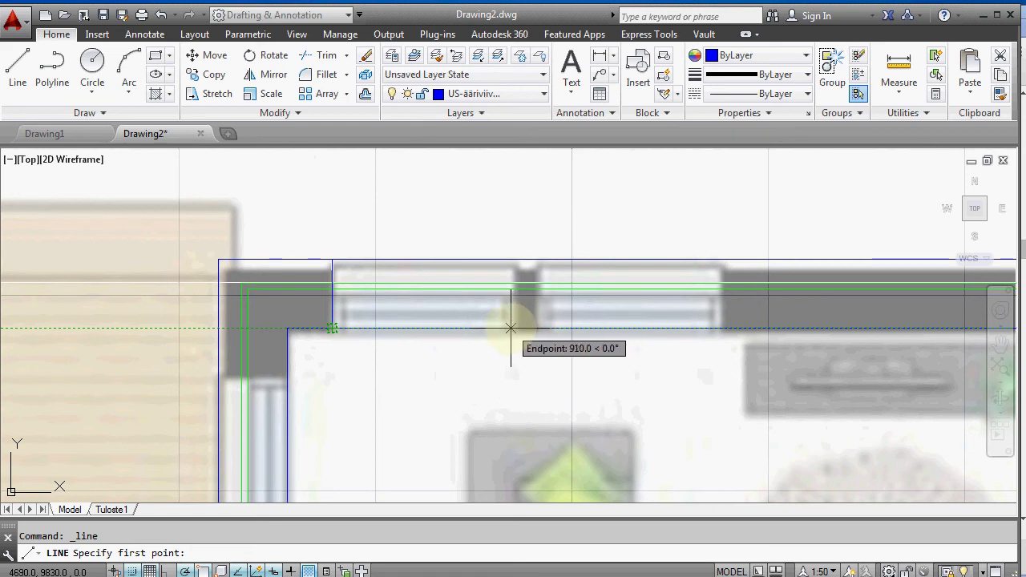
{"action": "left_click", "coordinate": [513, 328]}
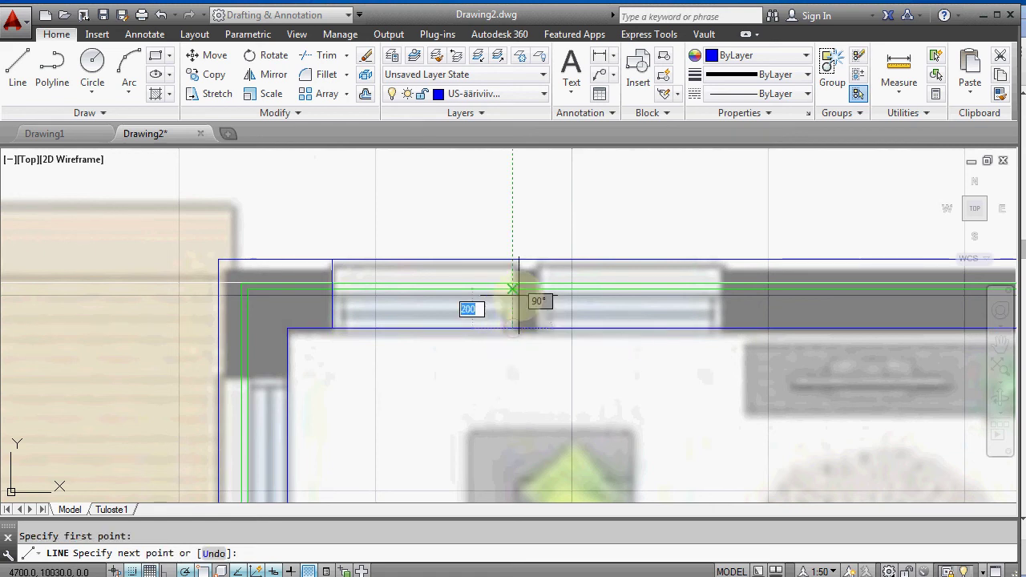
{"action": "left_click", "coordinate": [512, 258]}
{"action": "key", "text": "Return"}
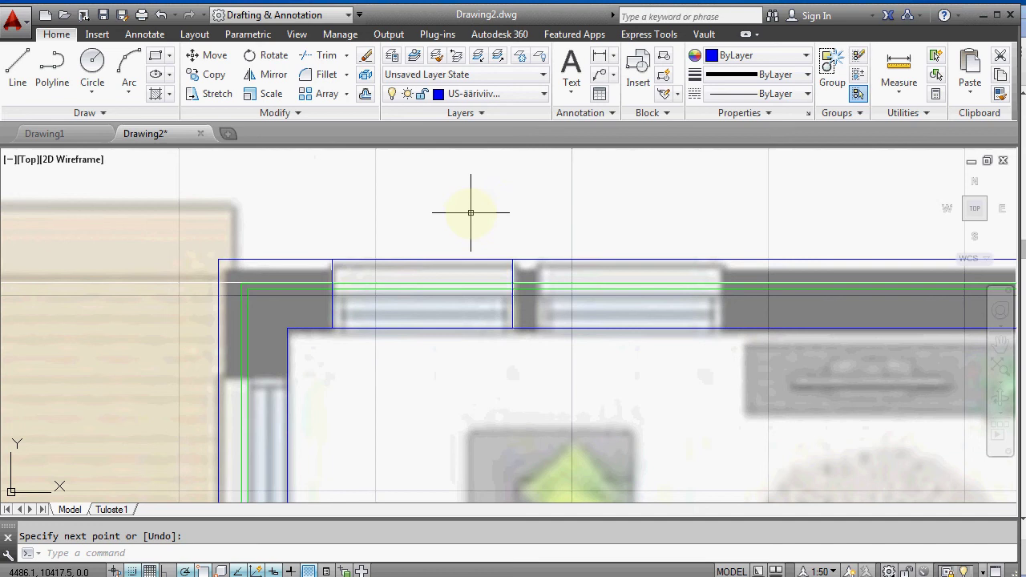
{"action": "left_click", "coordinate": [17, 66]}
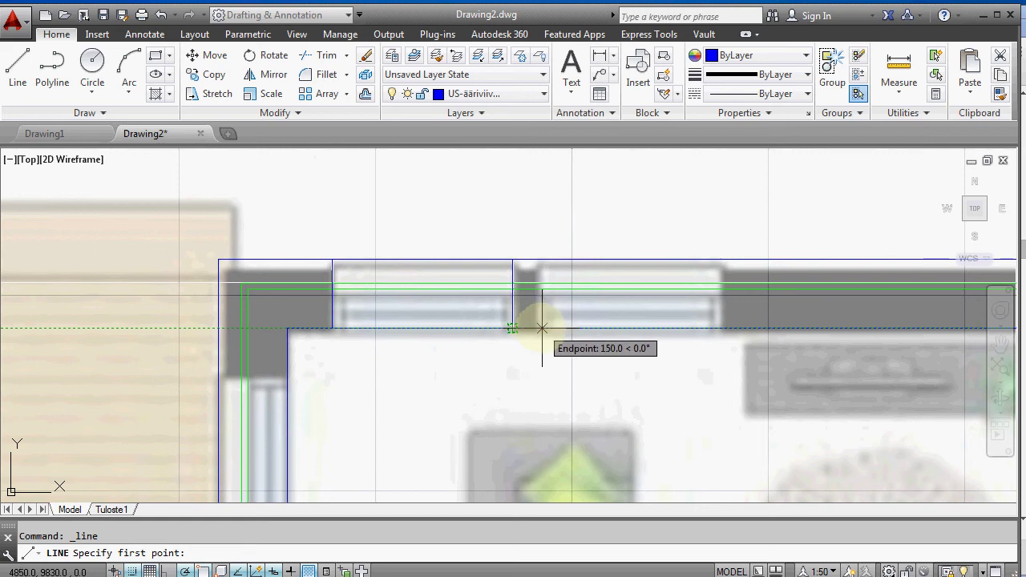
{"action": "left_click", "coordinate": [541, 329]}
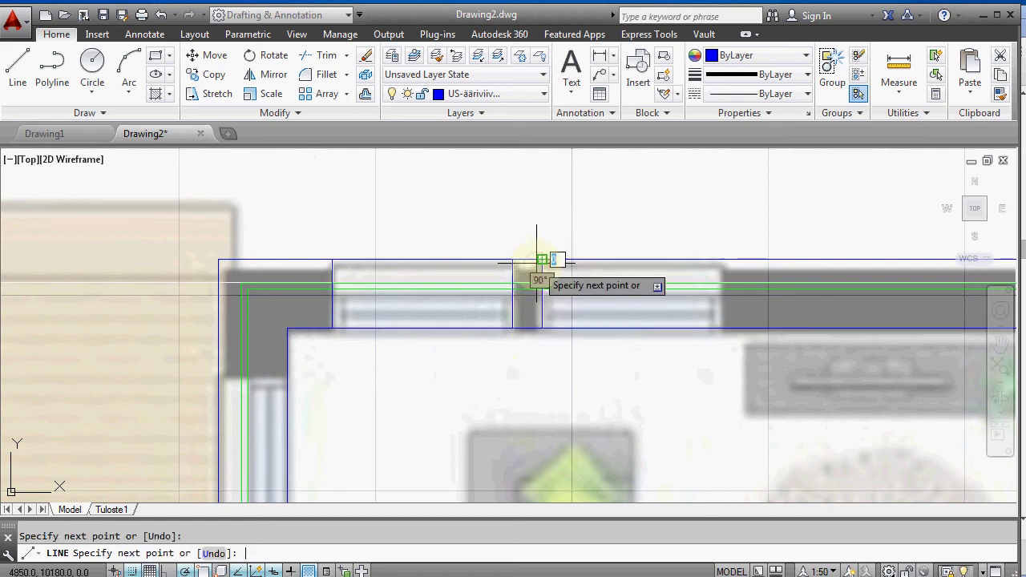
{"action": "left_click", "coordinate": [17, 64]}
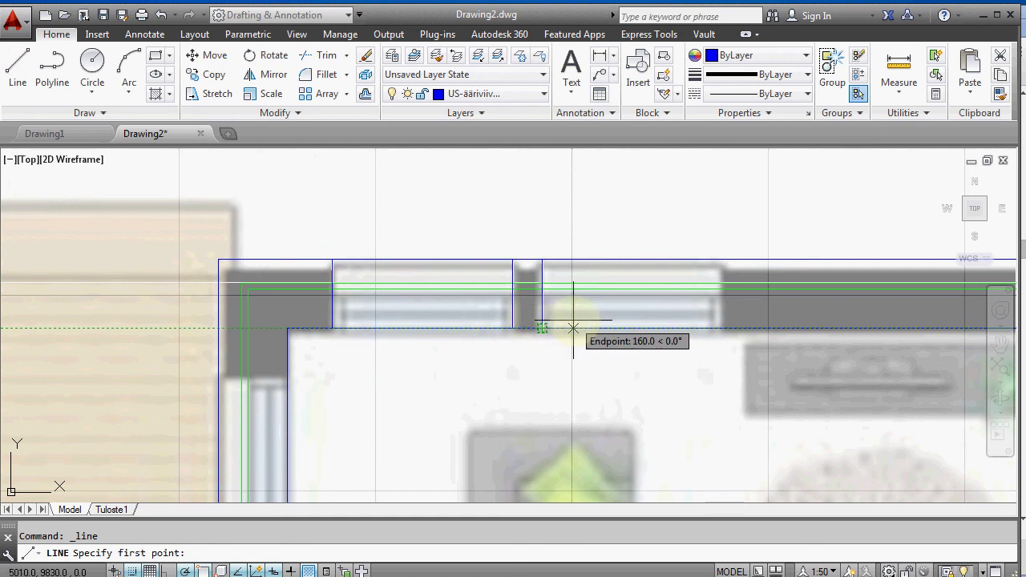
{"action": "left_click", "coordinate": [722, 328]}
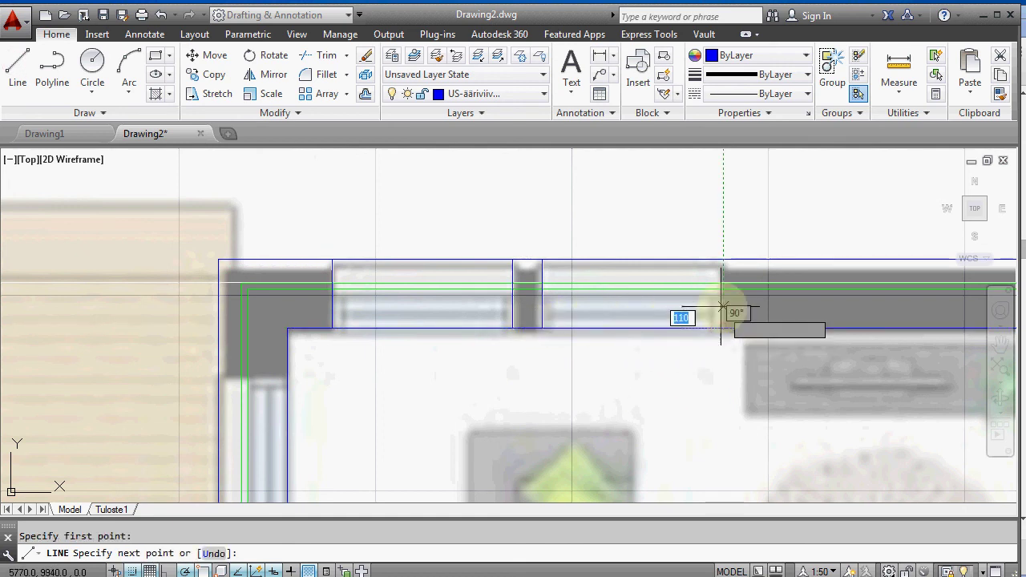
{"action": "left_click", "coordinate": [723, 260]}
{"action": "key", "text": "Return"}
Trim away the wall lines crossing the first and second window openings
{"action": "scroll", "coordinate": [591, 429], "scroll_direction": "down", "scroll_amount": 2}
{"action": "middle_click_drag", "start_coordinate": [590, 419], "coordinate": [456, 389]}
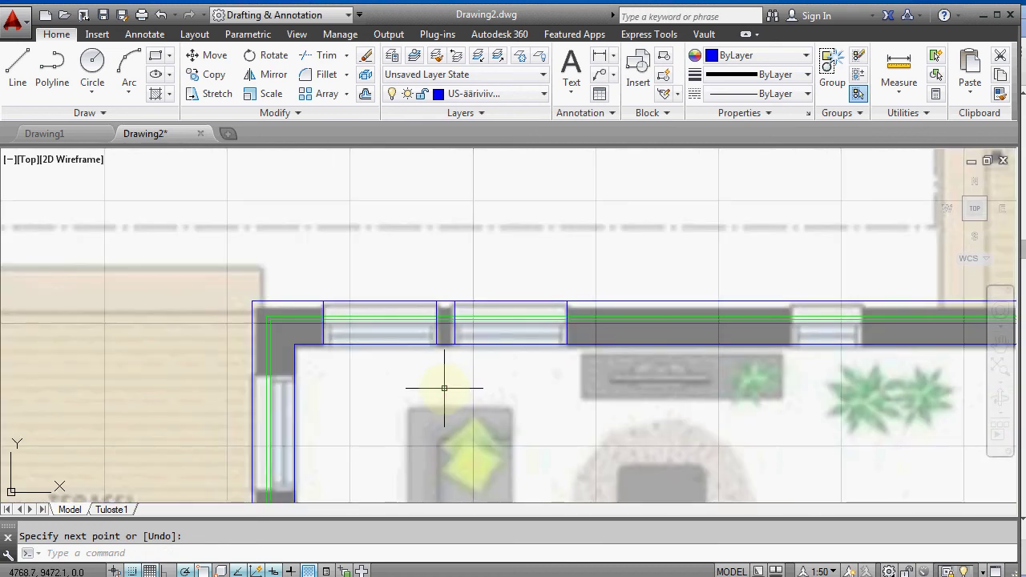
{"action": "left_click", "coordinate": [325, 58]}
{"action": "key", "text": "Return"}
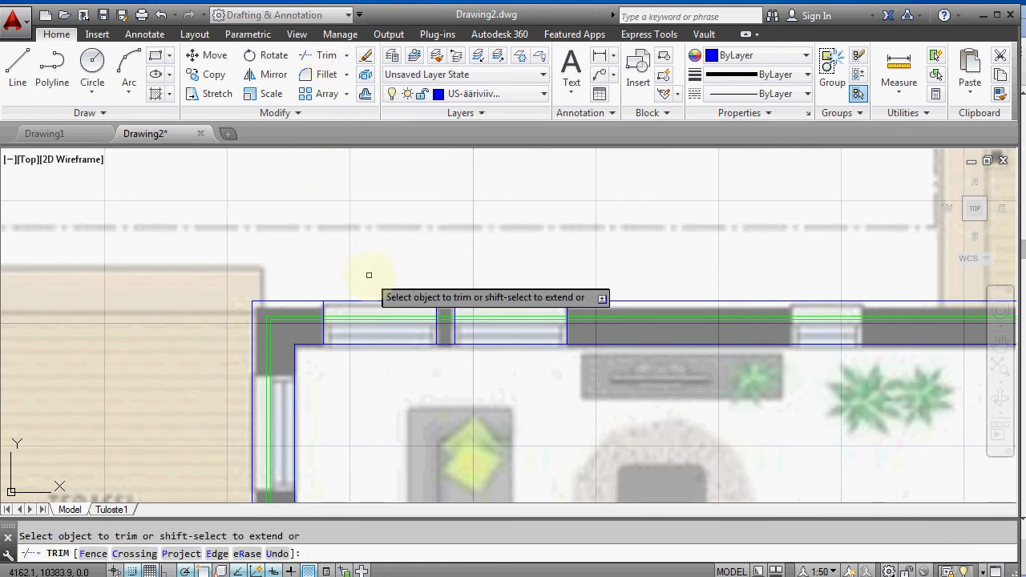
{"action": "left_click", "coordinate": [384, 302]}
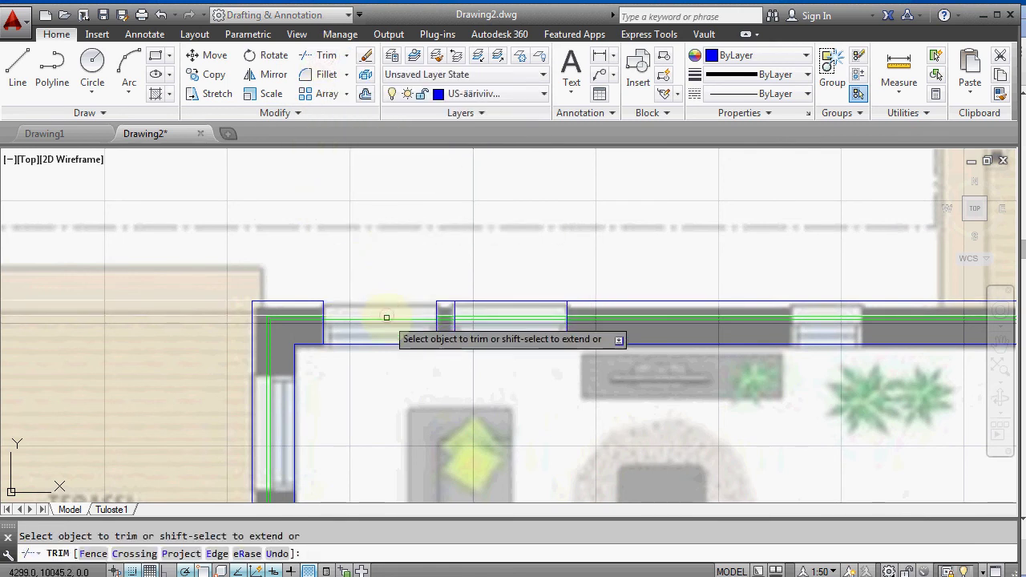
{"action": "left_click", "coordinate": [385, 317]}
{"action": "left_click", "coordinate": [383, 343]}
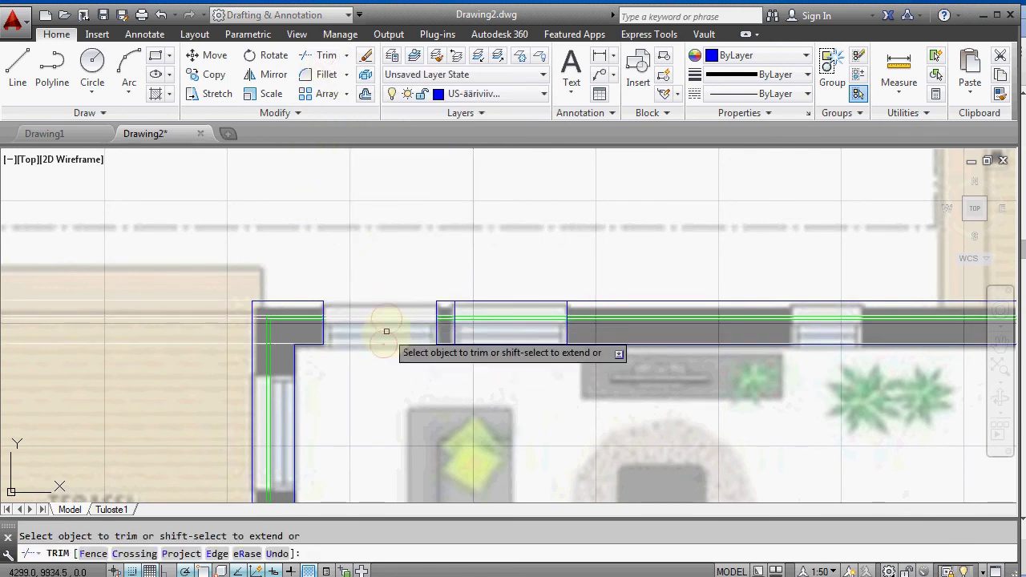
{"action": "left_click", "coordinate": [527, 279]}
{"action": "left_click", "coordinate": [512, 367]}
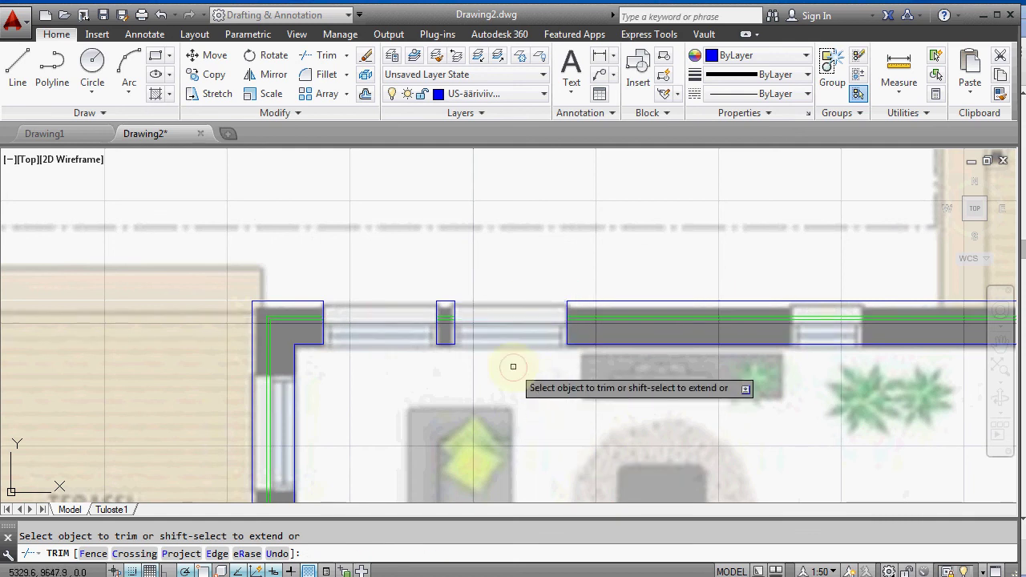
{"action": "key", "text": "Return"}
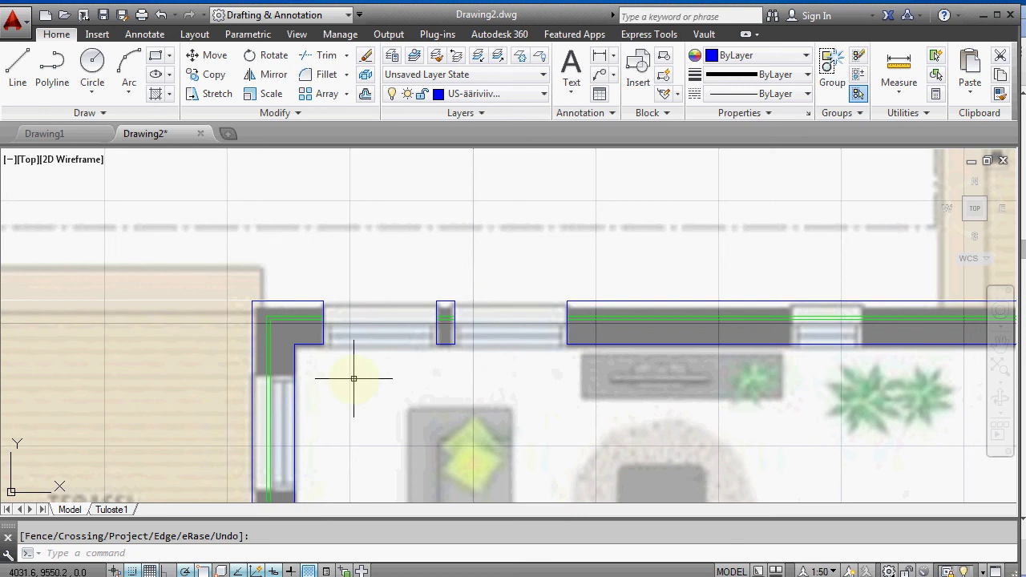
{"action": "scroll", "coordinate": [372, 342], "scroll_direction": "up", "scroll_amount": 2}
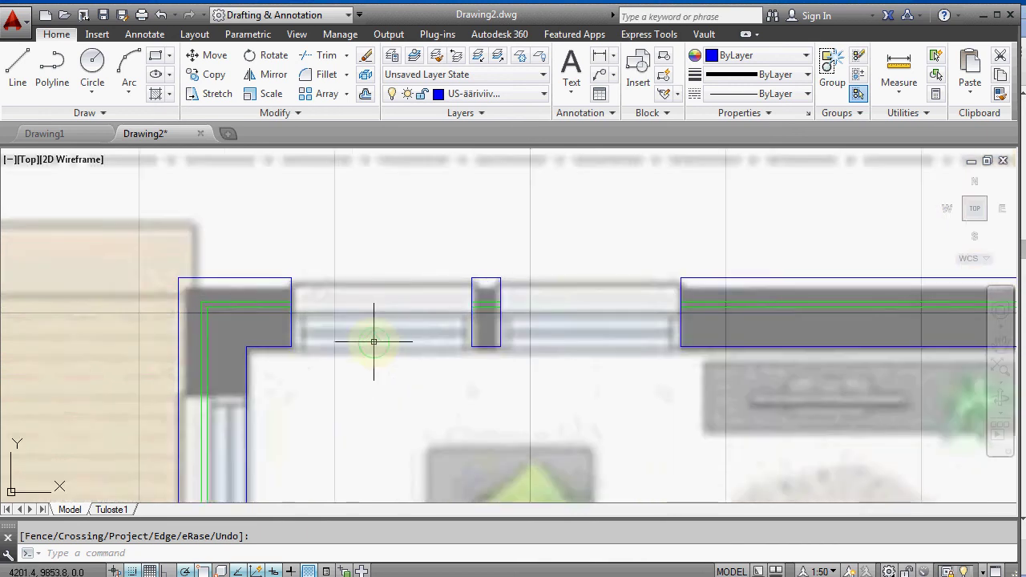
{"action": "scroll", "coordinate": [373, 341], "scroll_direction": "up", "scroll_amount": 2}
Make US-muut current and insert a pehmea-eriste insulation block at the wall corner
{"action": "left_click", "coordinate": [481, 95]}
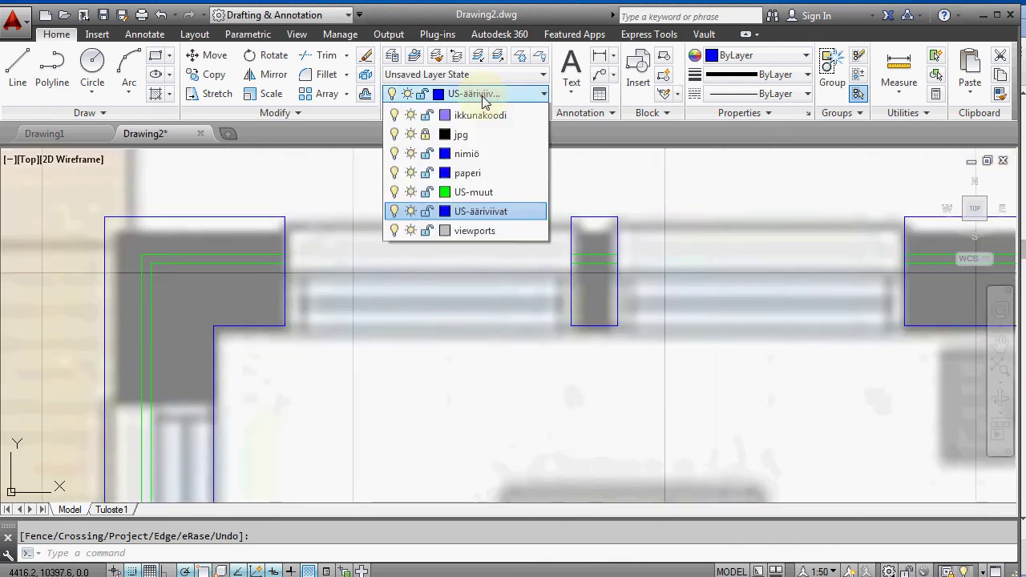
{"action": "left_click", "coordinate": [473, 229]}
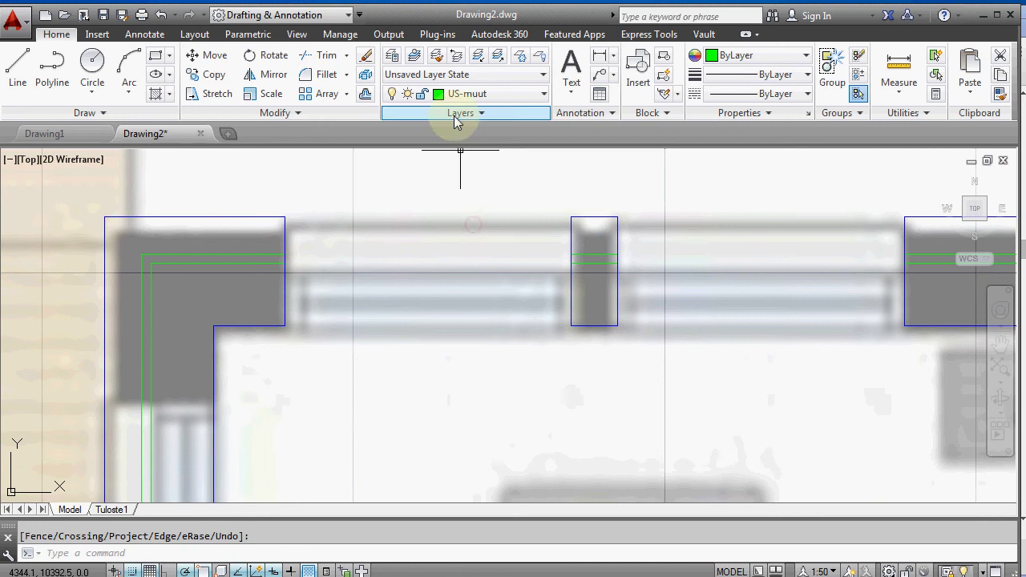
{"action": "left_click", "coordinate": [635, 76]}
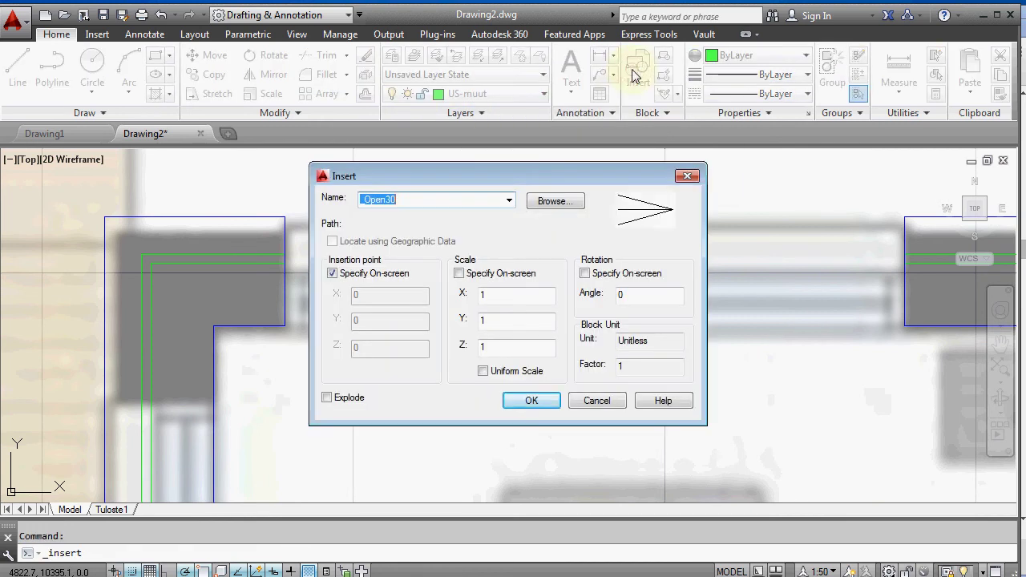
{"action": "left_click", "coordinate": [510, 200]}
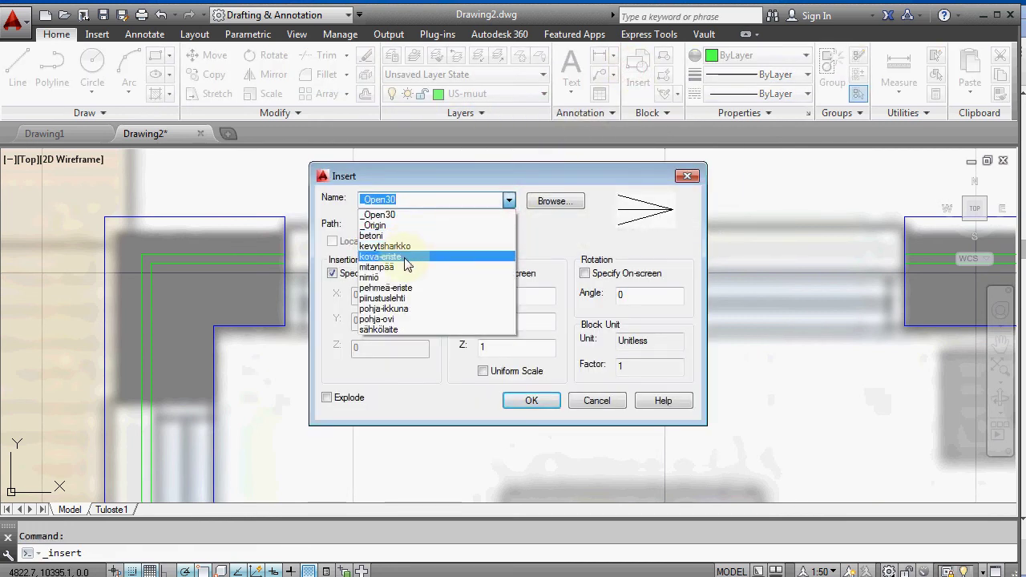
{"action": "left_click", "coordinate": [404, 287]}
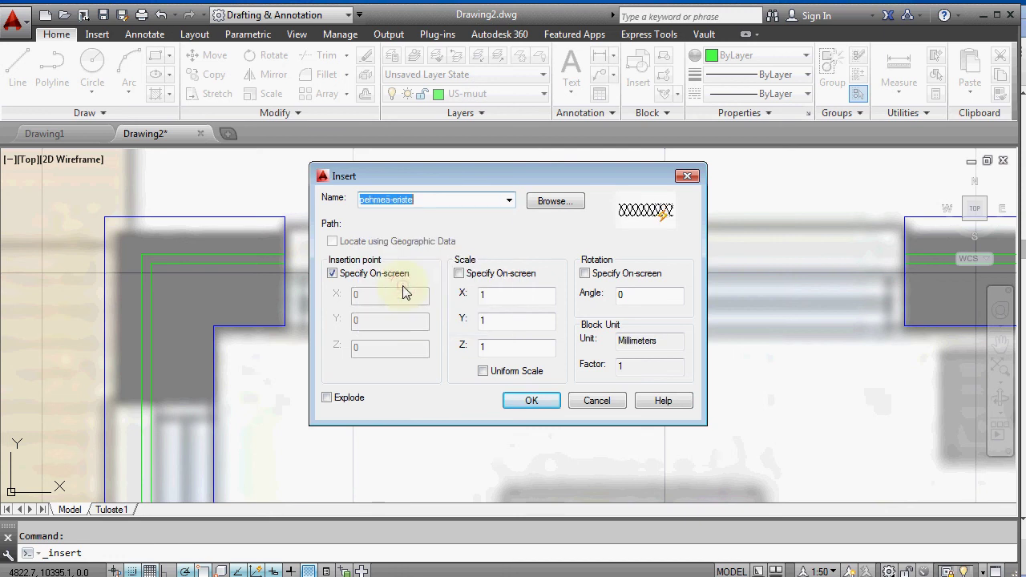
{"action": "left_click", "coordinate": [531, 403]}
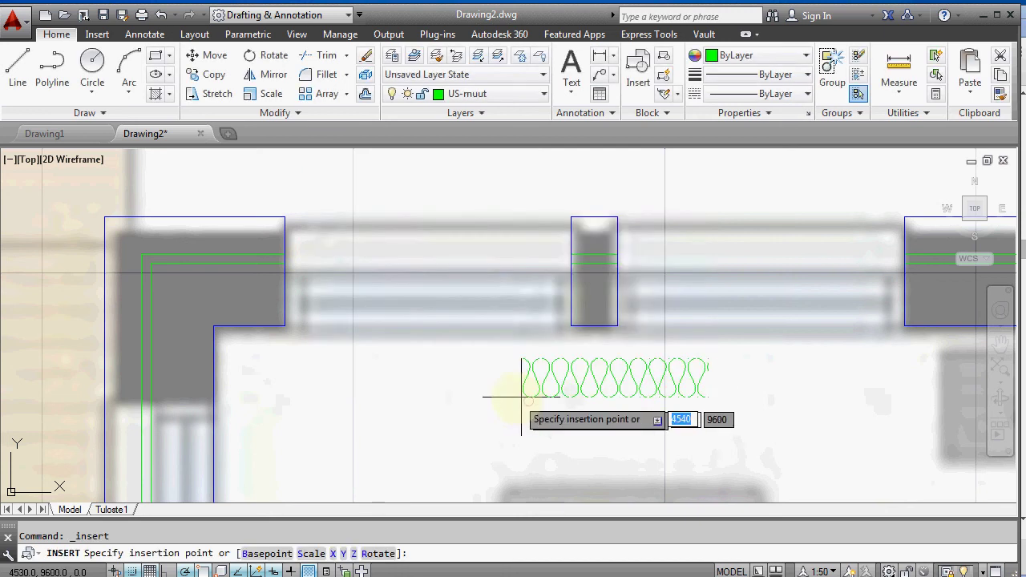
{"action": "left_click", "coordinate": [216, 323]}
{"action": "left_click", "coordinate": [217, 323]}
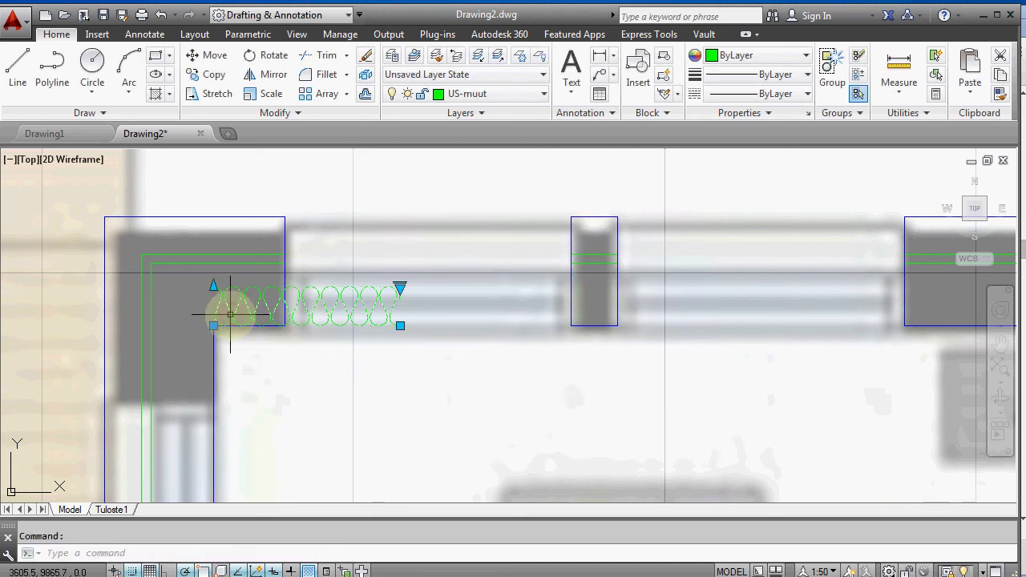
Stretch the corner insulation block so it ends at the window opening
{"action": "left_click", "coordinate": [213, 287]}
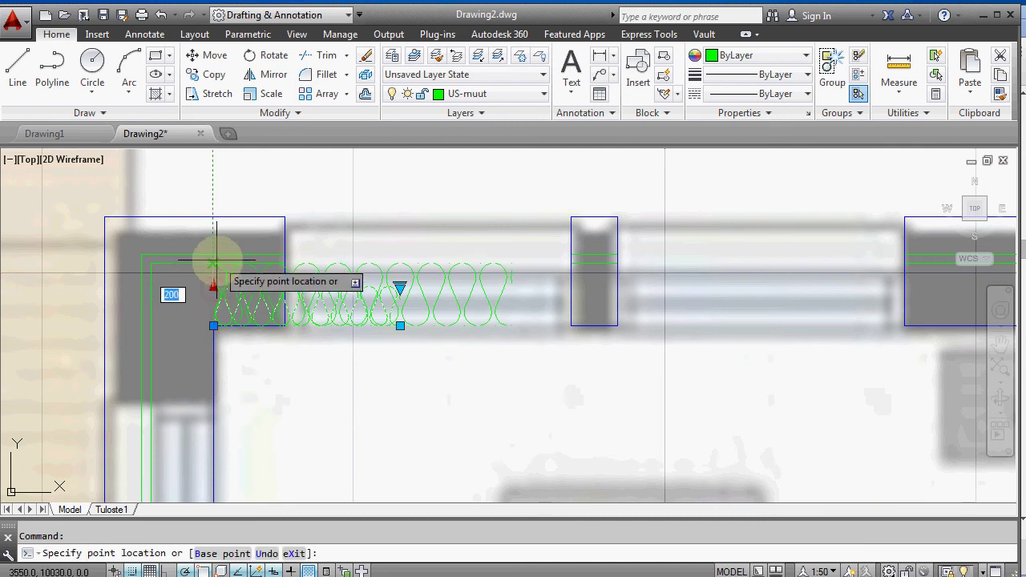
{"action": "left_click", "coordinate": [214, 262]}
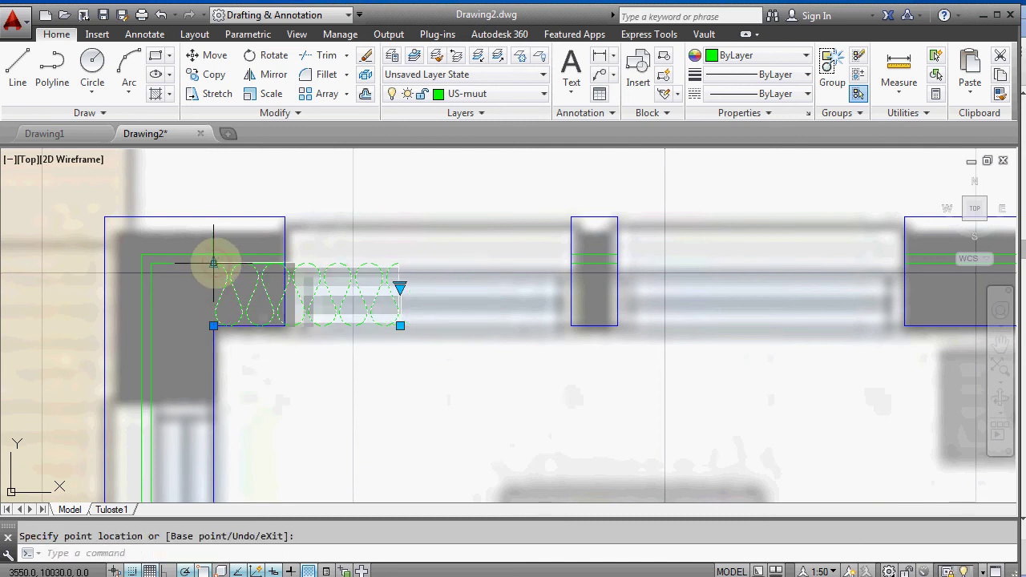
{"action": "left_click", "coordinate": [400, 326]}
{"action": "left_click", "coordinate": [284, 326]}
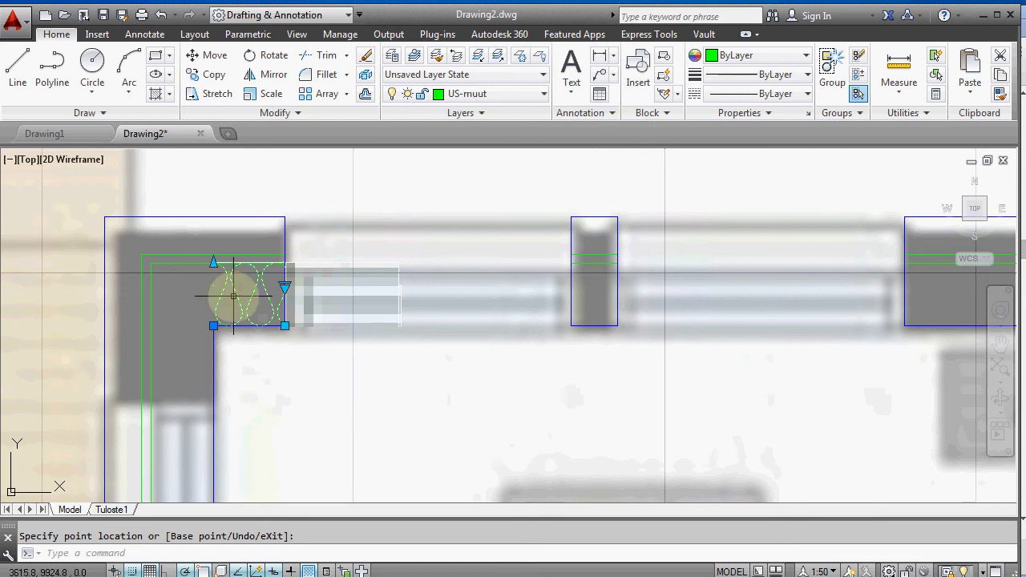
Insert another insulation block at the pier corner, sized to the pier width and wall thickness
{"action": "left_click", "coordinate": [630, 78]}
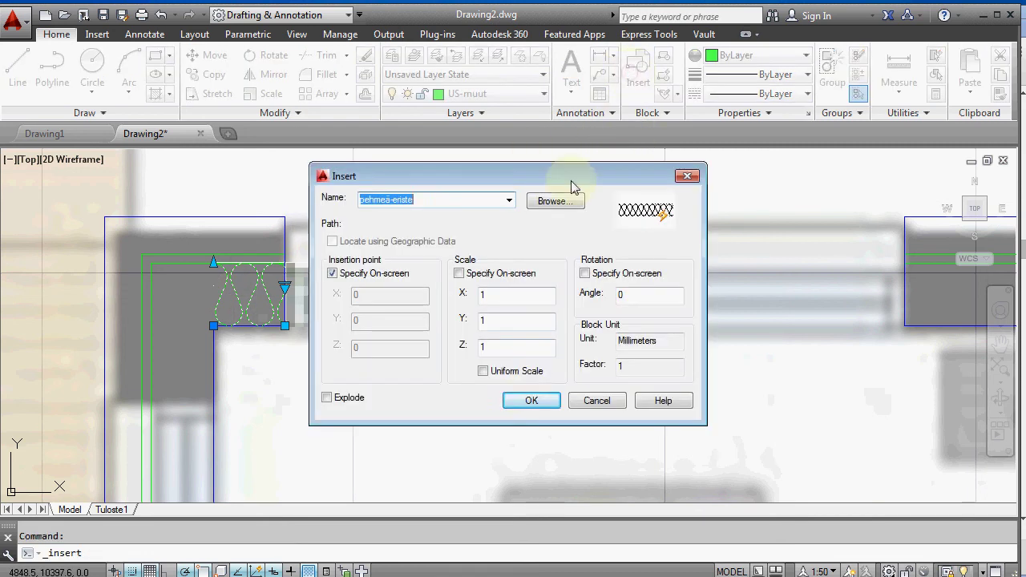
{"action": "left_click", "coordinate": [529, 396]}
{"action": "left_click", "coordinate": [567, 327]}
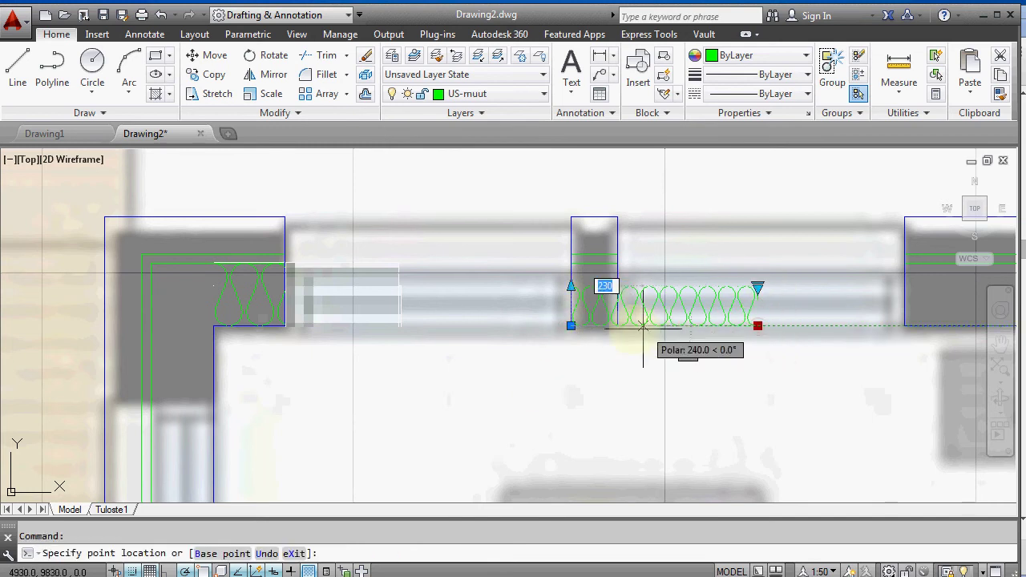
{"action": "left_click", "coordinate": [617, 326]}
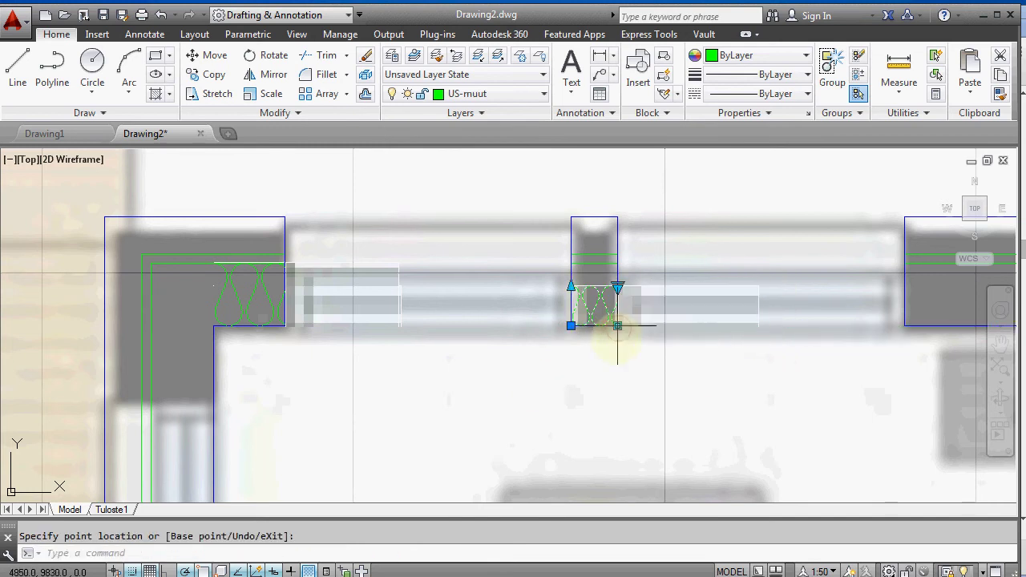
{"action": "left_click", "coordinate": [571, 263]}
{"action": "scroll", "coordinate": [417, 331], "scroll_direction": "down", "scroll_amount": 1}
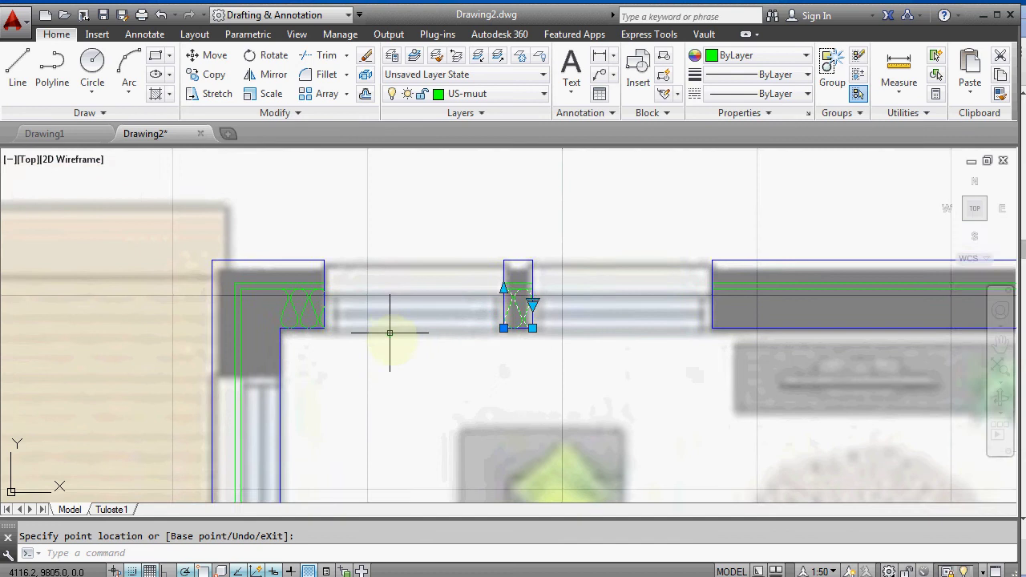
{"action": "scroll", "coordinate": [428, 305], "scroll_direction": "down", "scroll_amount": 1}
{"action": "scroll", "coordinate": [430, 305], "scroll_direction": "down", "scroll_amount": 1}
{"action": "key", "text": "Escape"}
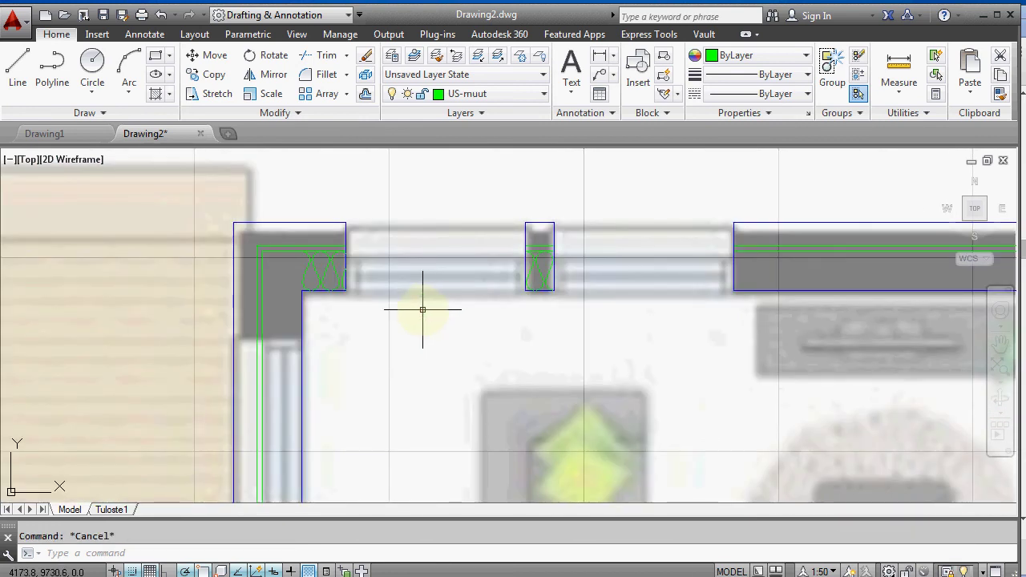
Make US-ääriviivat current and draw a line closing the corner wall at the window below
{"action": "left_click", "coordinate": [410, 95]}
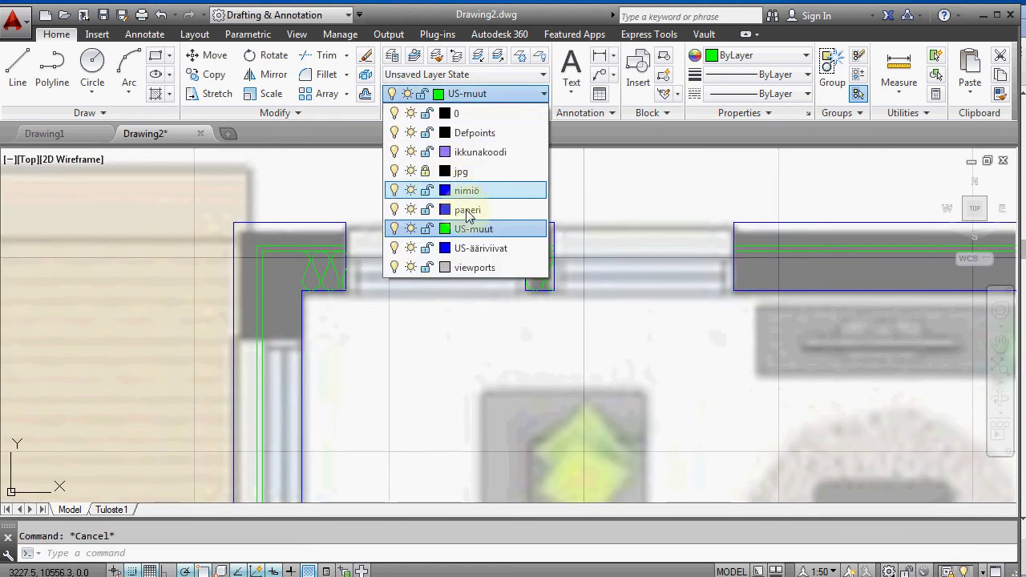
{"action": "left_click", "coordinate": [478, 249]}
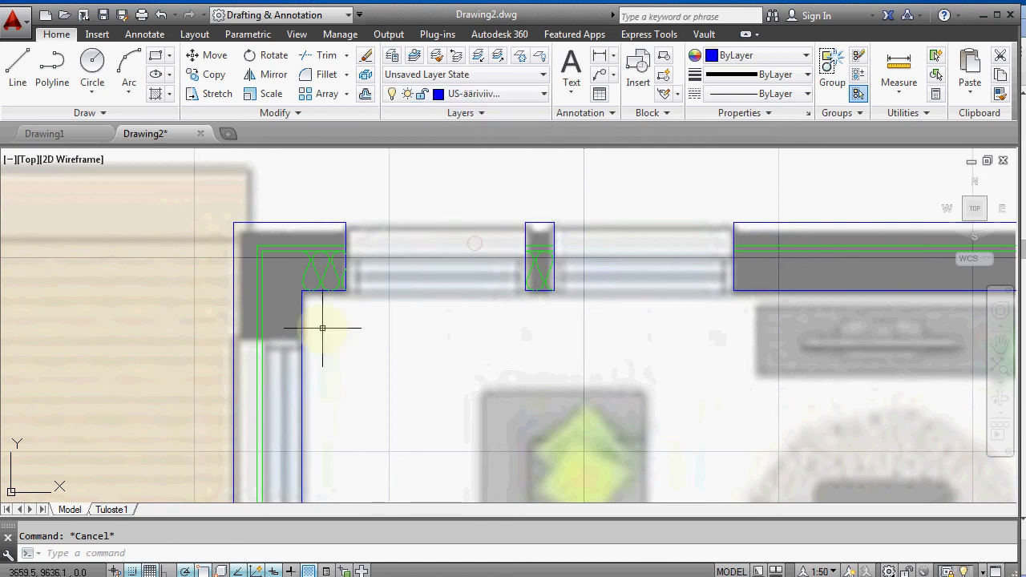
{"action": "left_click", "coordinate": [17, 68]}
{"action": "scroll", "coordinate": [269, 292], "scroll_direction": "up", "scroll_amount": 3}
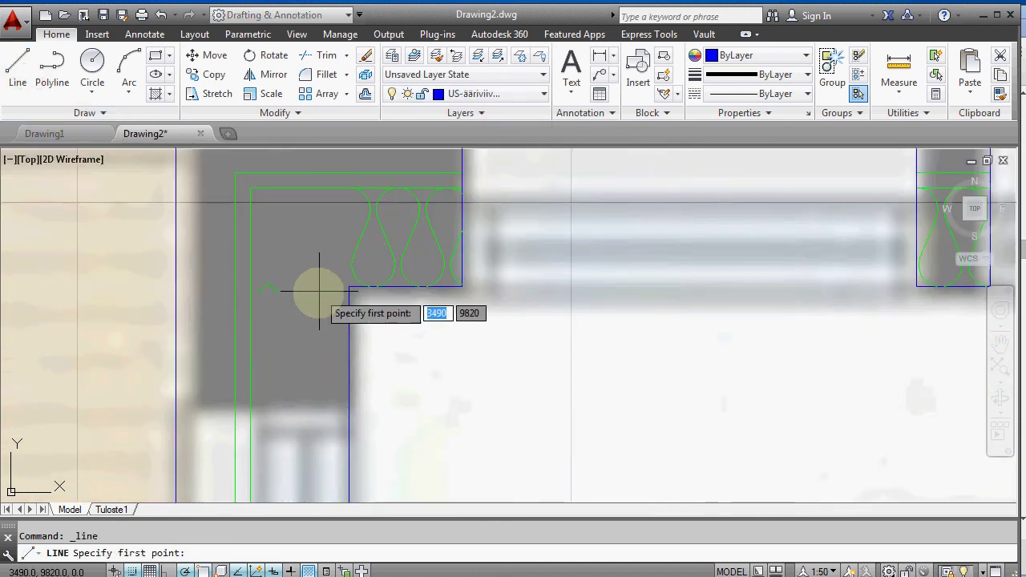
{"action": "left_click", "coordinate": [348, 398]}
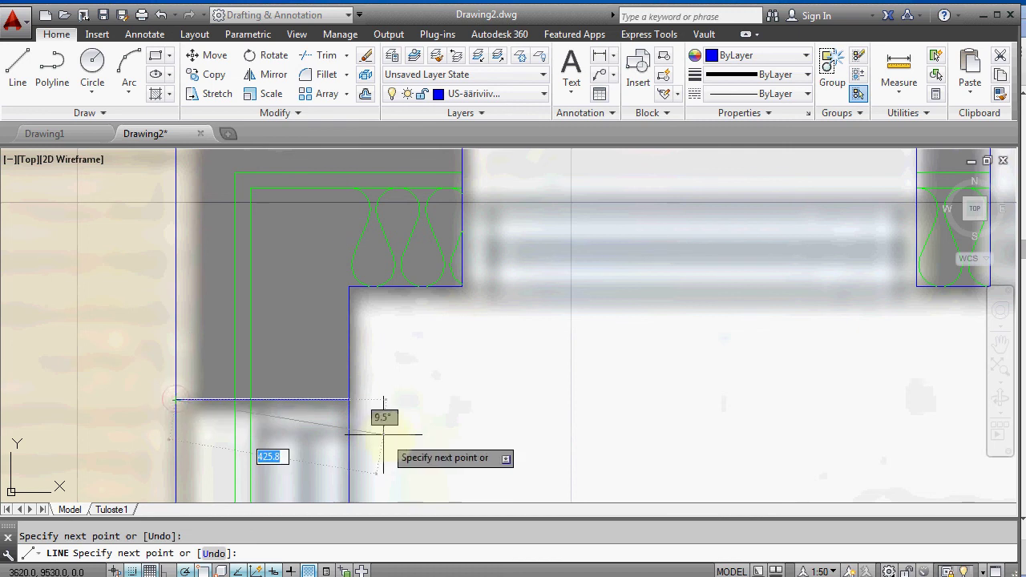
{"action": "key", "text": "Return"}
{"action": "scroll", "coordinate": [435, 420], "scroll_direction": "down", "scroll_amount": 3}
{"action": "middle_click_drag", "start_coordinate": [452, 401], "coordinate": [477, 372]}
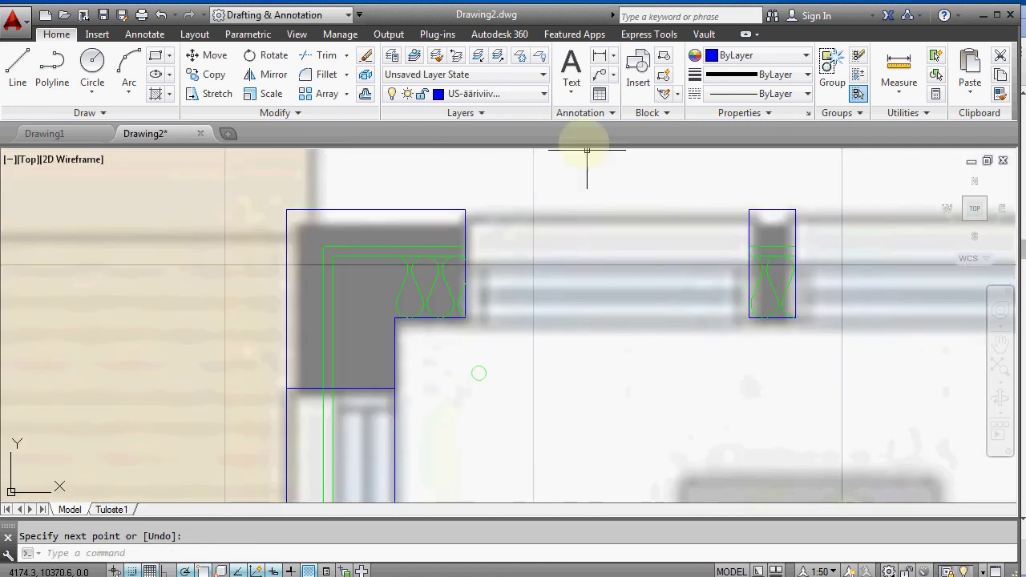
{"action": "left_click", "coordinate": [525, 94]}
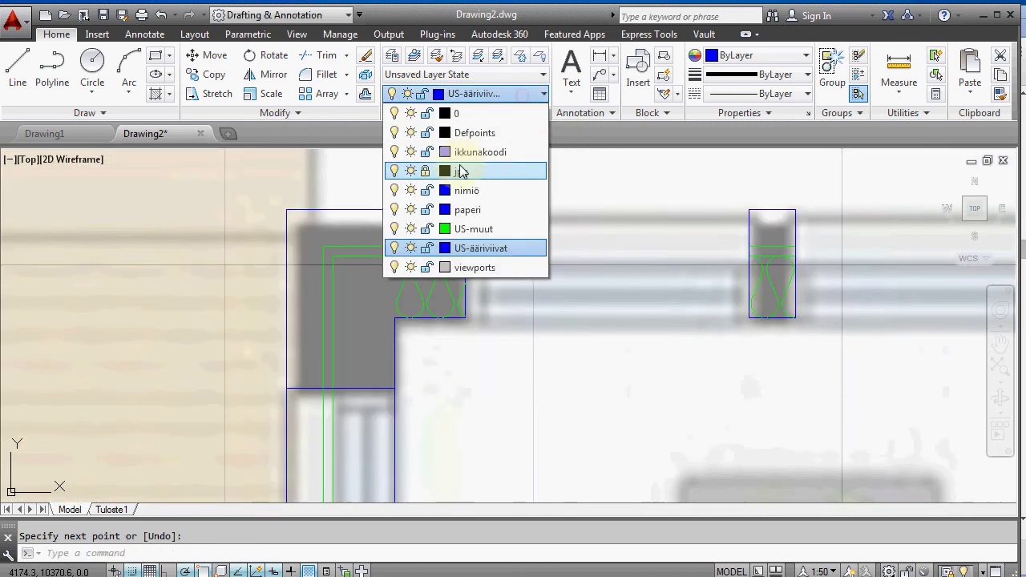
On US-muut, insert a pehmea-eriste block at 90° and stretch it up the wall's left leg
{"action": "left_click", "coordinate": [473, 229]}
{"action": "left_click", "coordinate": [638, 80]}
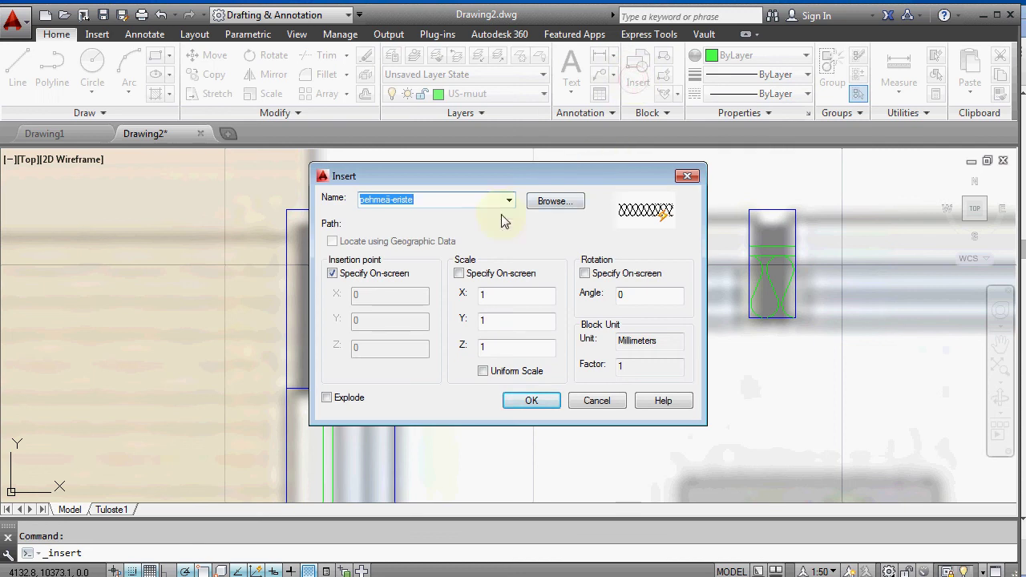
{"action": "left_click", "coordinate": [630, 293]}
{"action": "type", "text": "90"}
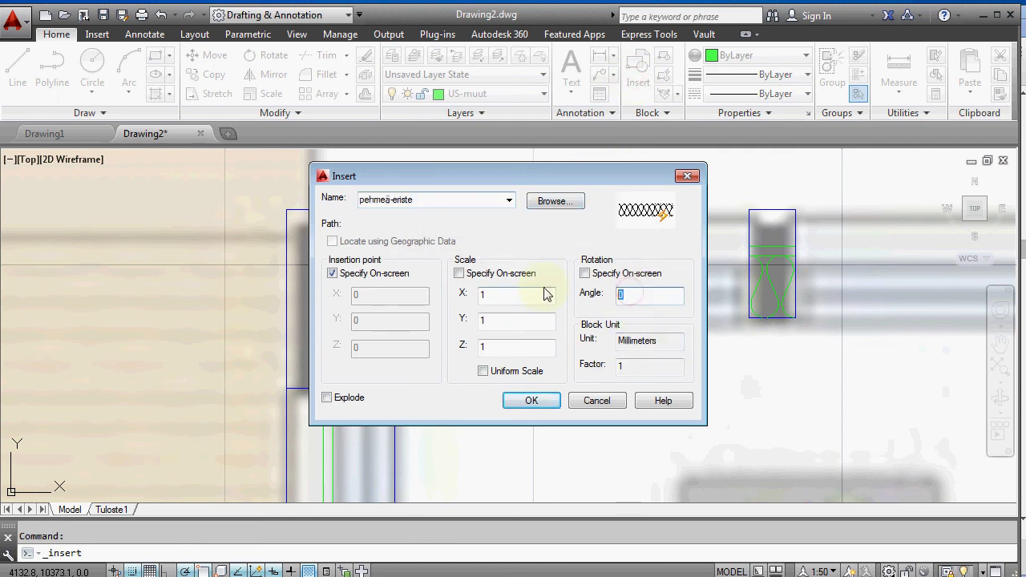
{"action": "left_click", "coordinate": [532, 400]}
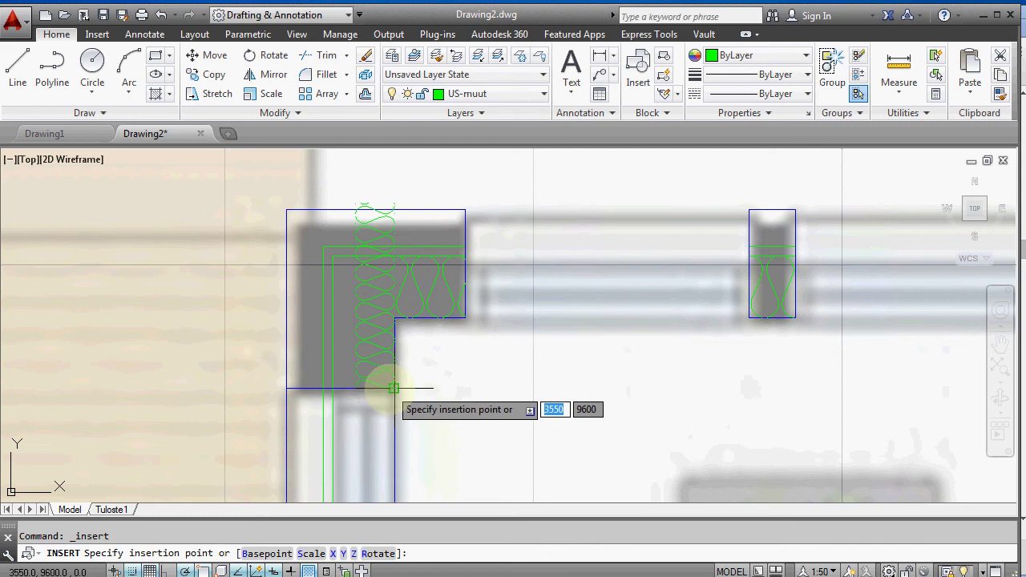
{"action": "left_click", "coordinate": [363, 376]}
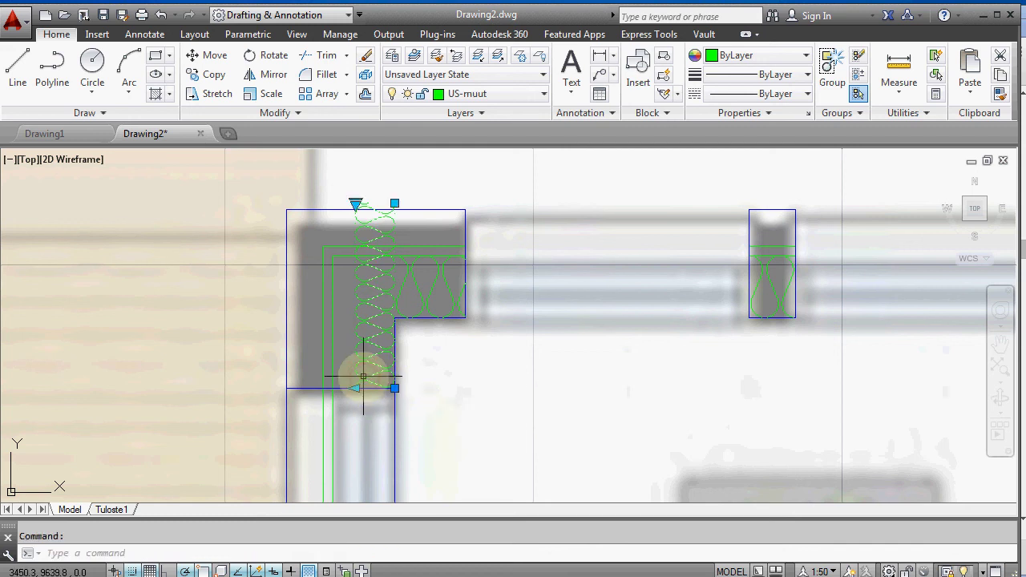
{"action": "left_click", "coordinate": [356, 387]}
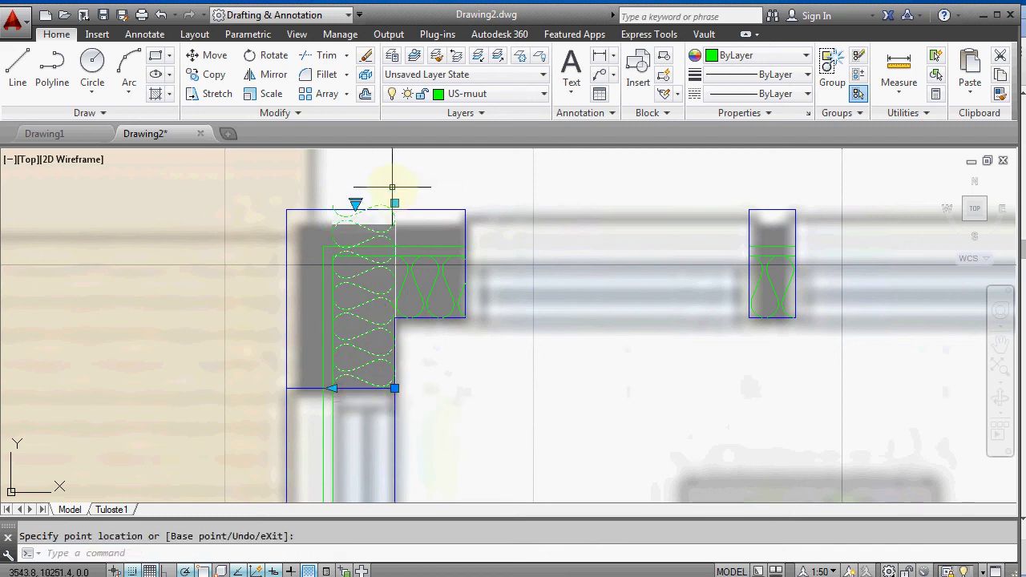
{"action": "left_click", "coordinate": [394, 255]}
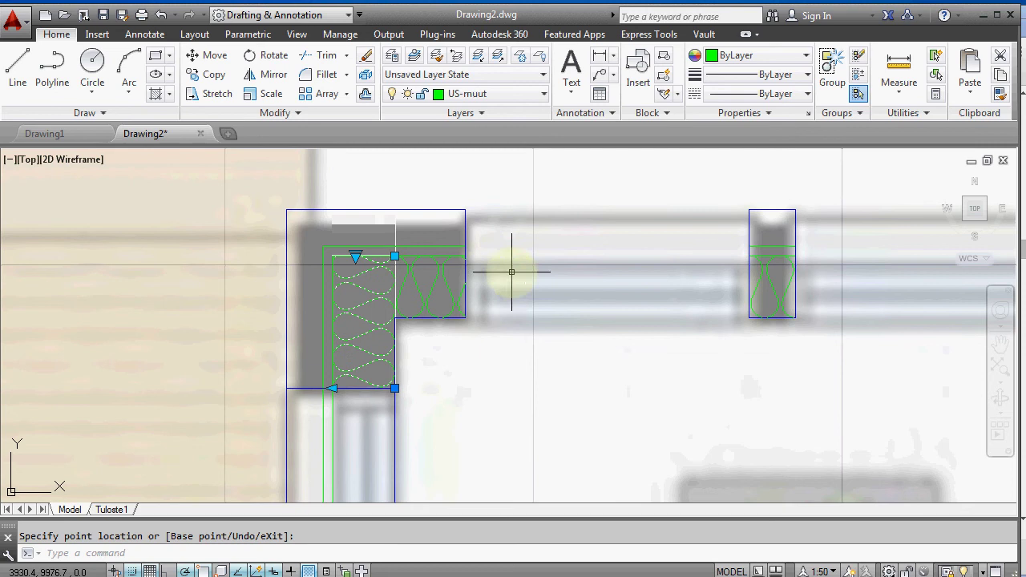
{"action": "key", "text": "Escape"}
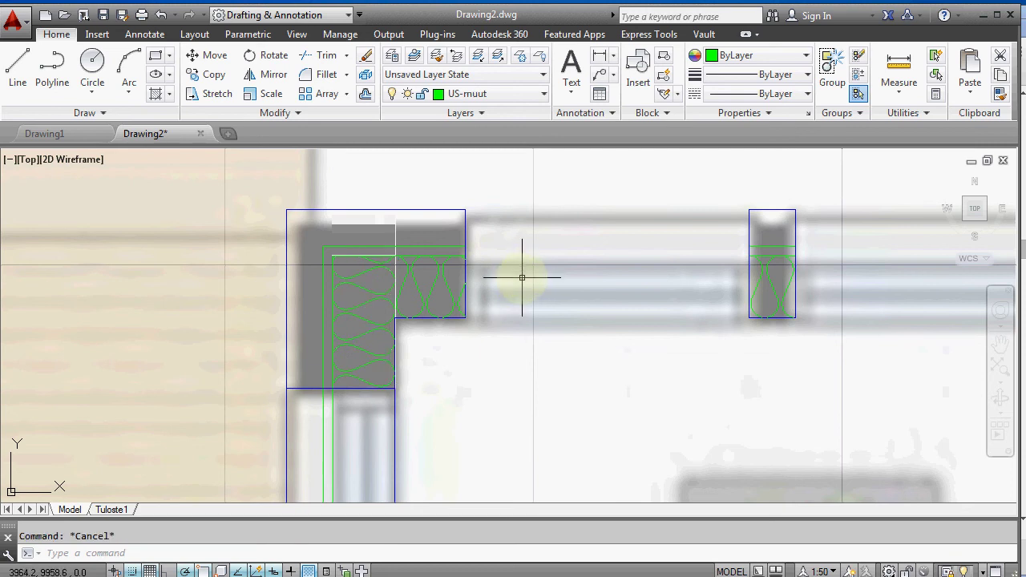
{"action": "scroll", "coordinate": [519, 277], "scroll_direction": "up", "scroll_amount": 2}
{"action": "scroll", "coordinate": [522, 288], "scroll_direction": "down", "scroll_amount": 3}
{"action": "scroll", "coordinate": [505, 287], "scroll_direction": "up", "scroll_amount": 1}
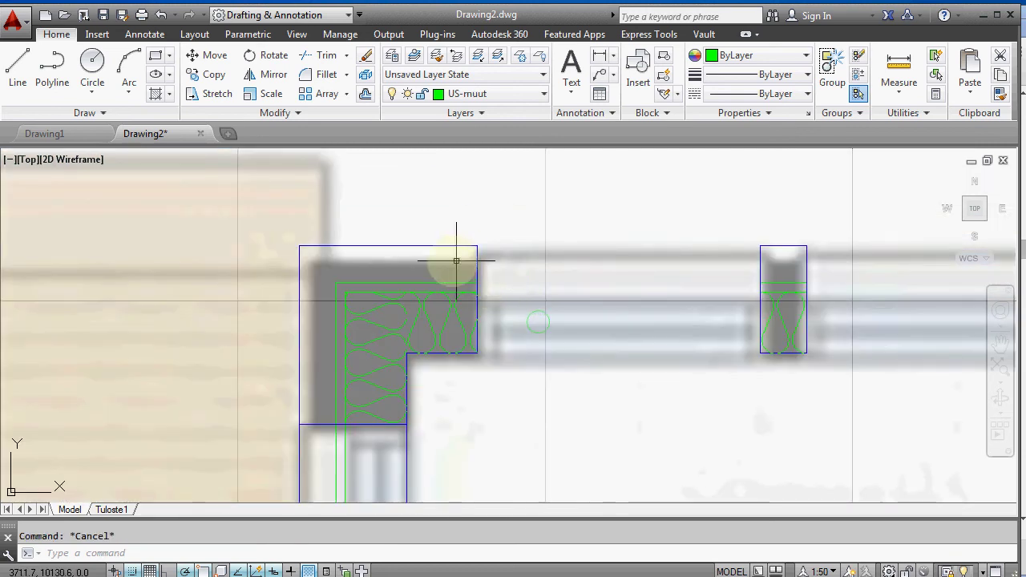
Fill the L-shaped corner wall with a USER hatch at 45° and 40 spacing
{"action": "left_click", "coordinate": [157, 95]}
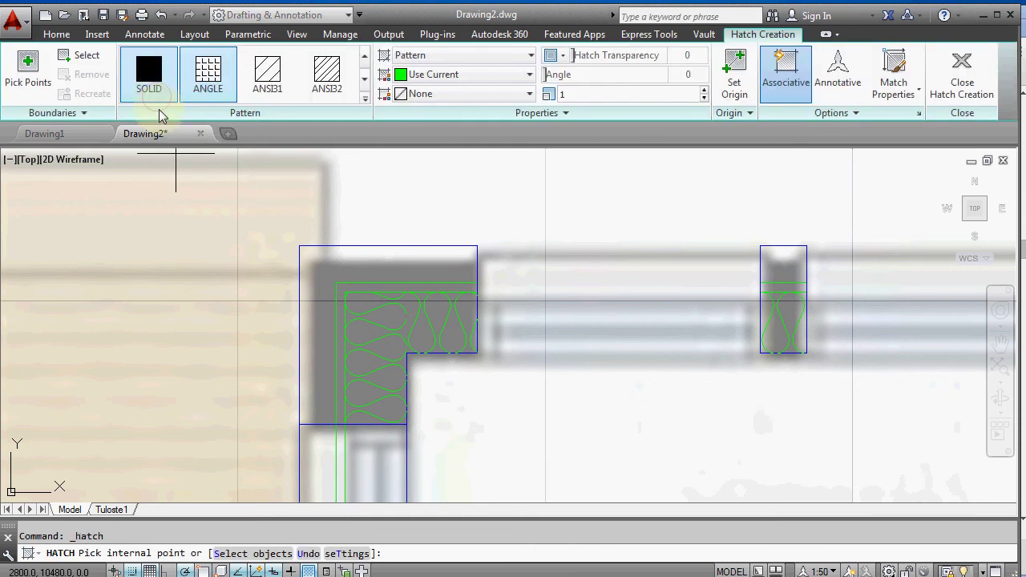
{"action": "left_click", "coordinate": [362, 99]}
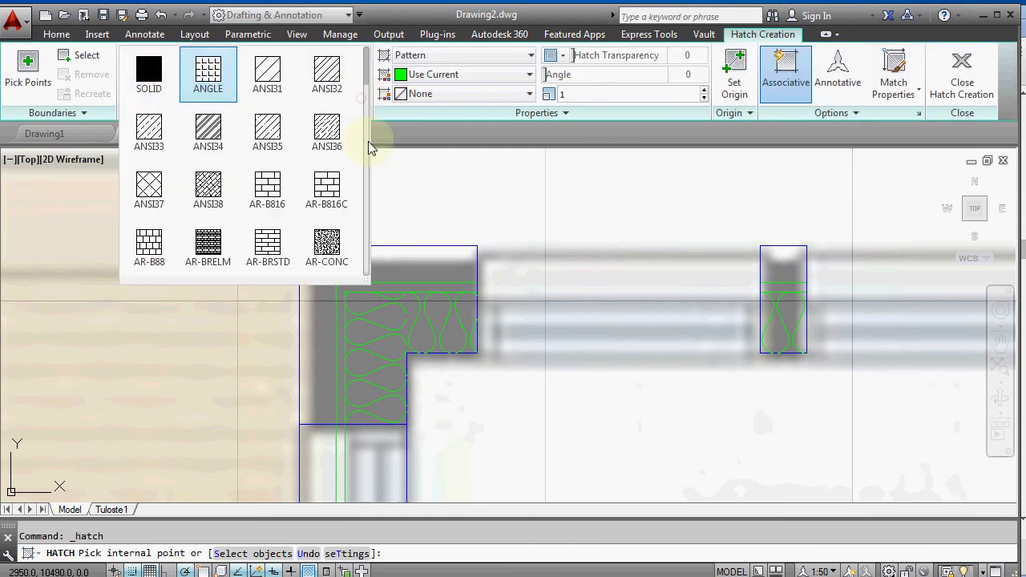
{"action": "left_click_drag", "start_coordinate": [366, 69], "coordinate": [360, 270]}
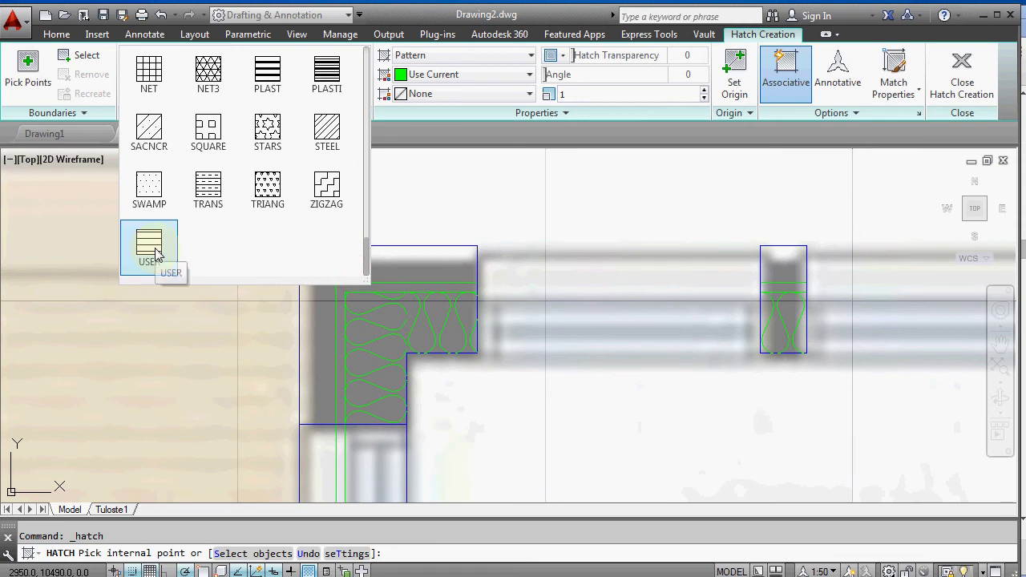
{"action": "left_click", "coordinate": [157, 255]}
{"action": "left_click", "coordinate": [561, 95]}
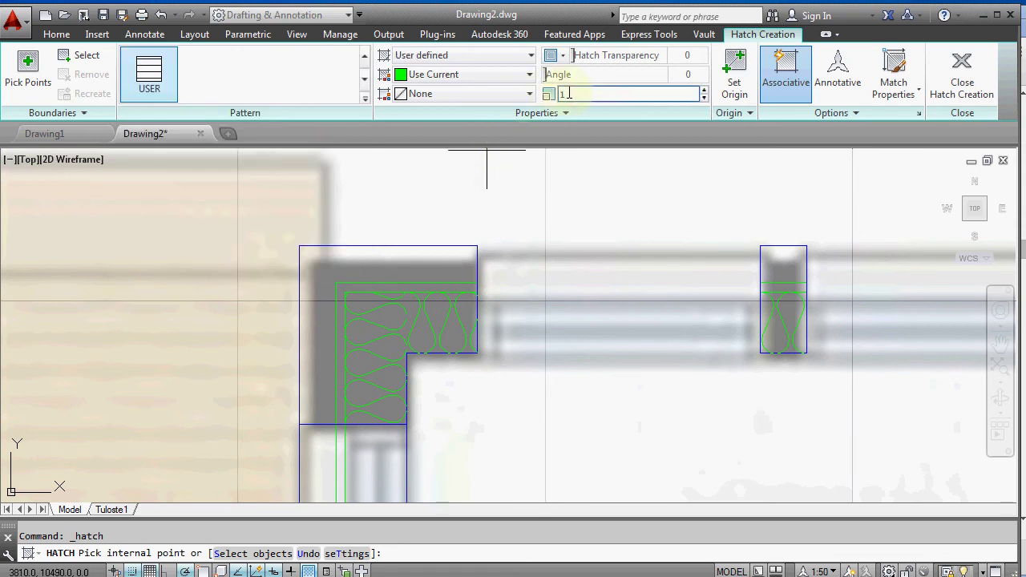
{"action": "type", "text": "40"}
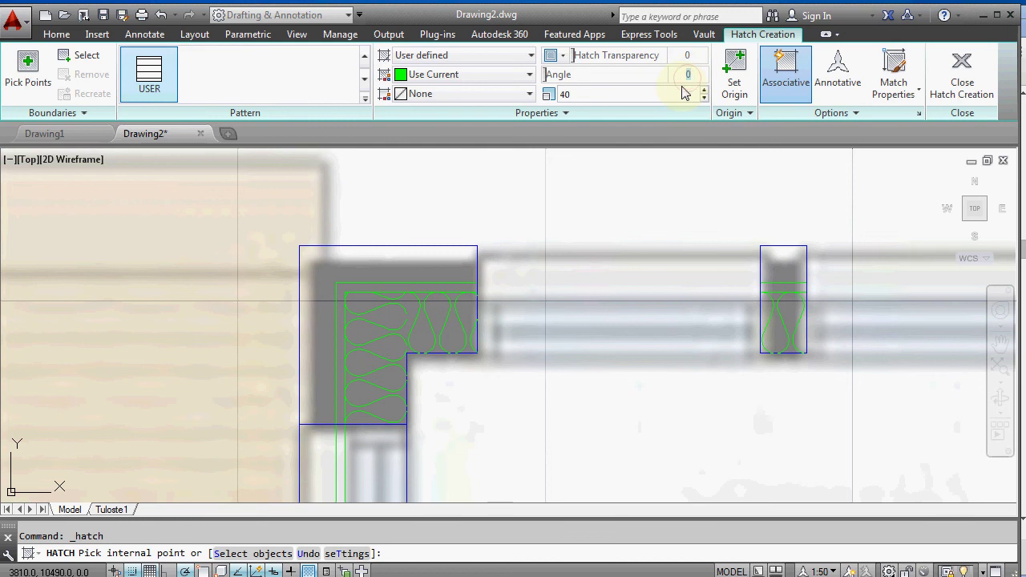
{"action": "key", "text": "Tab"}
{"action": "type", "text": "45"}
{"action": "left_click", "coordinate": [393, 265]}
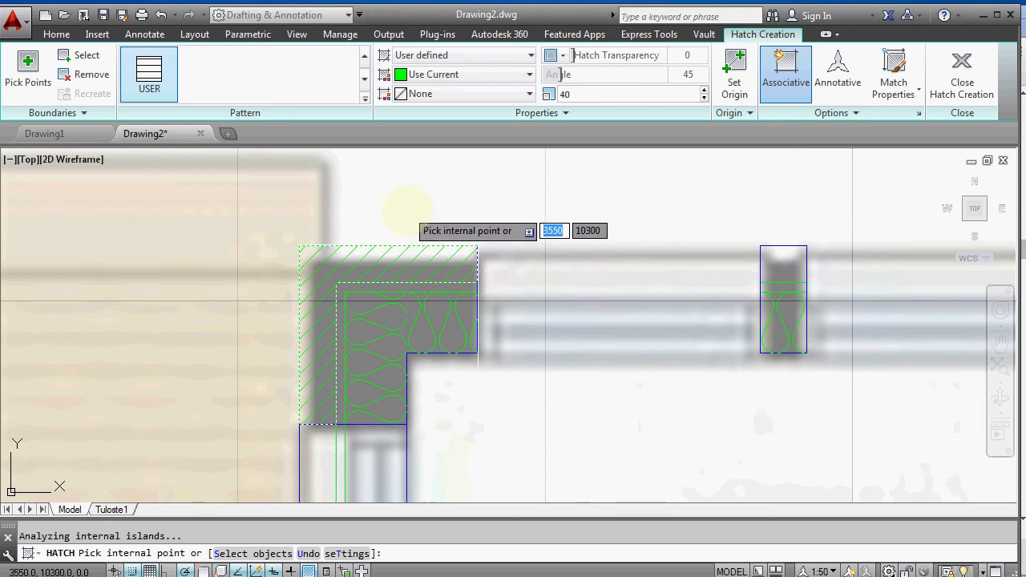
{"action": "key", "text": "Return"}
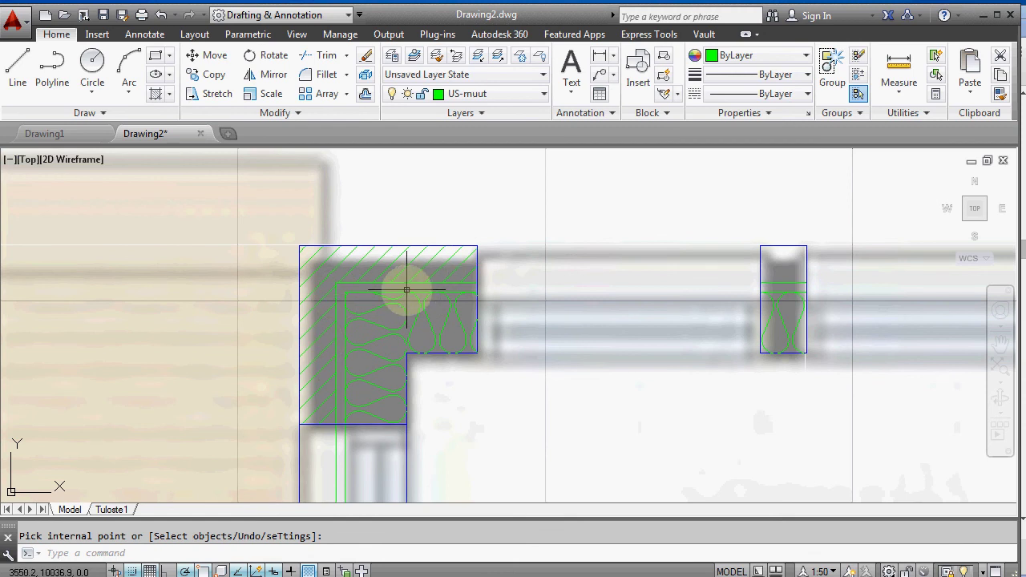
Add layer ikkuna in red with 0.25 mm lineweight and set it current
{"action": "left_click", "coordinate": [391, 56]}
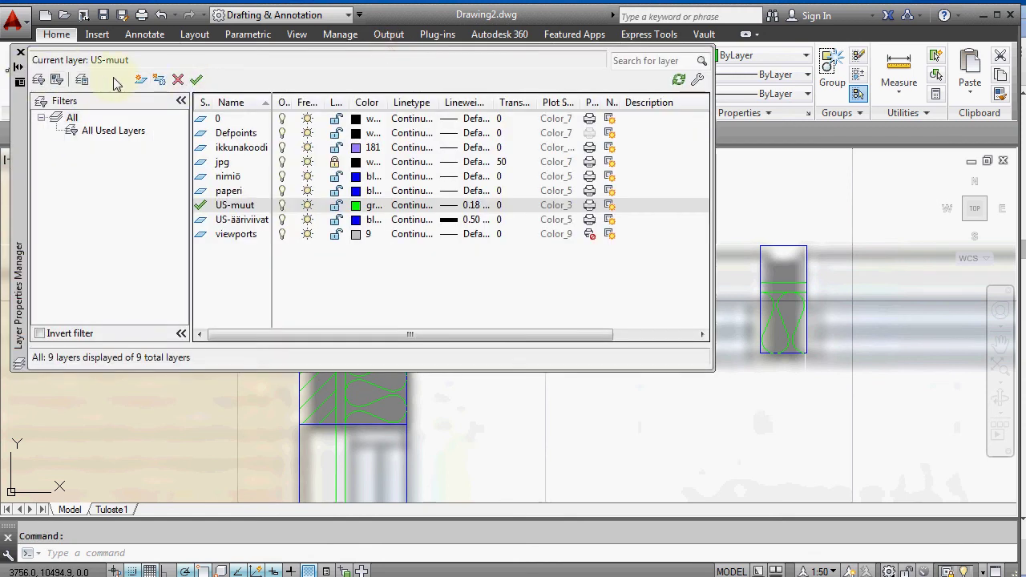
{"action": "left_click", "coordinate": [140, 80]}
{"action": "type", "text": "ikkuna"}
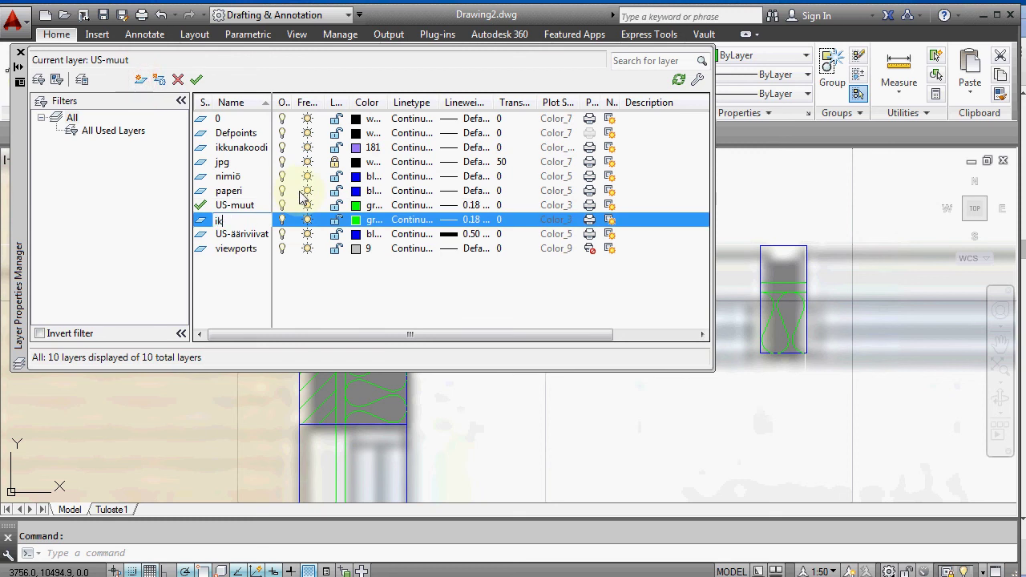
{"action": "left_click", "coordinate": [360, 220]}
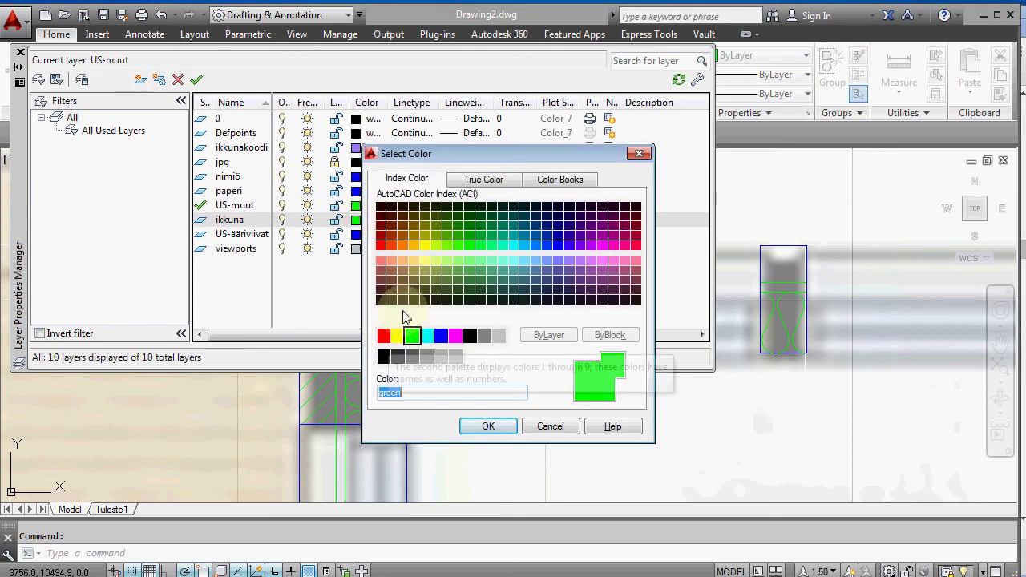
{"action": "left_click", "coordinate": [383, 335]}
{"action": "left_click", "coordinate": [484, 426]}
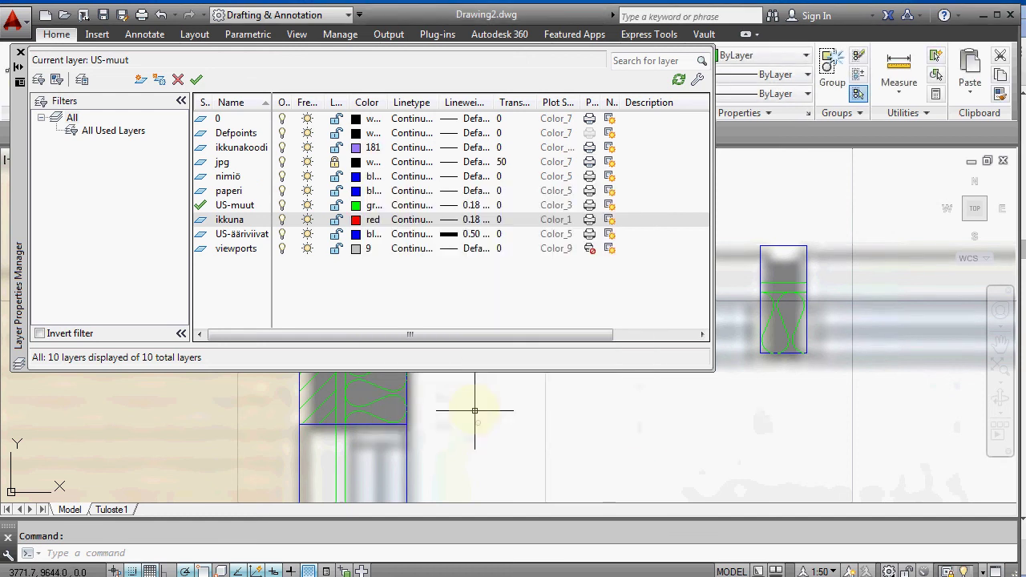
{"action": "left_click", "coordinate": [473, 221]}
{"action": "left_click", "coordinate": [506, 309]}
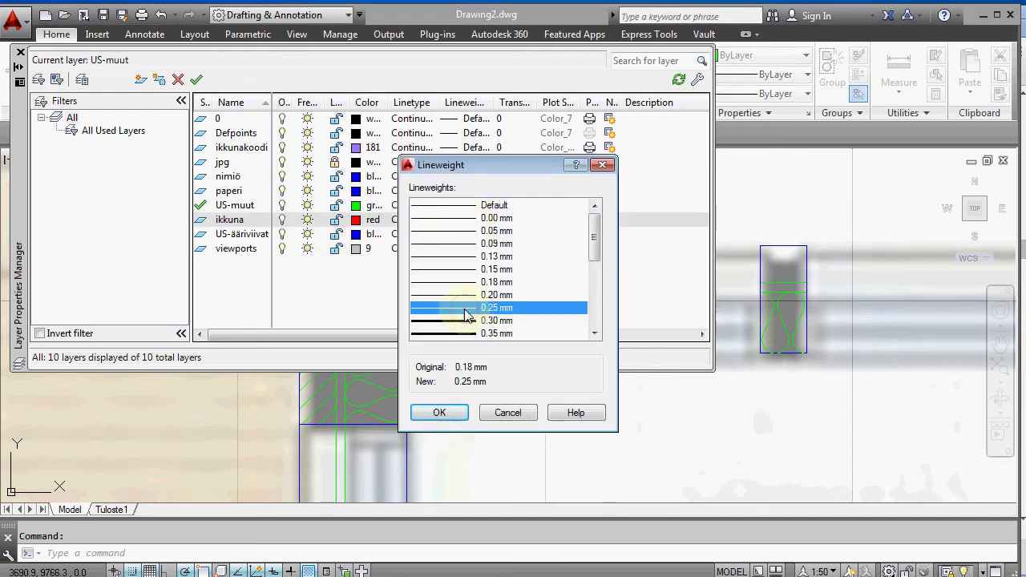
{"action": "left_click", "coordinate": [452, 418]}
{"action": "double_click", "coordinate": [201, 221]}
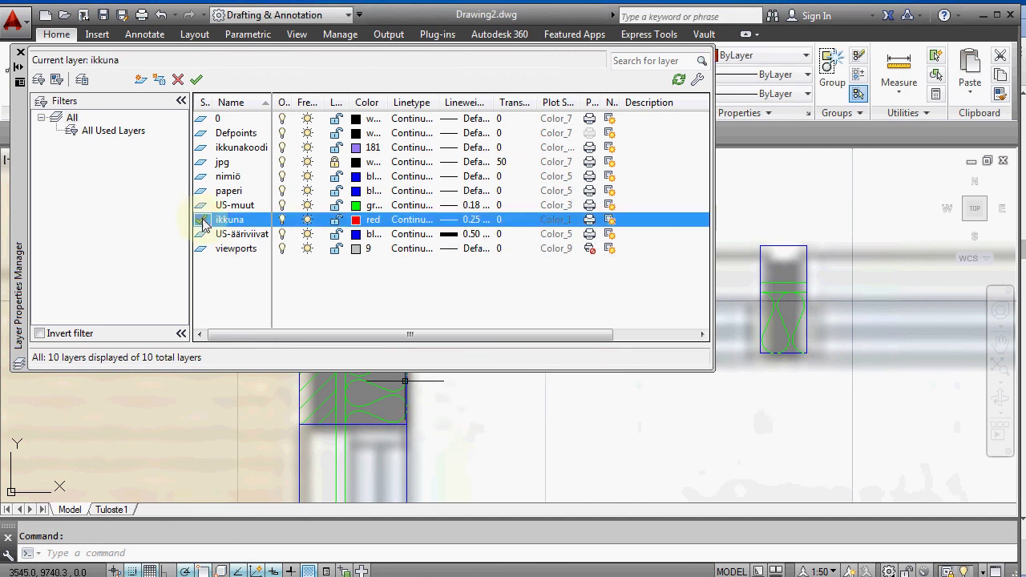
{"action": "left_click", "coordinate": [21, 55]}
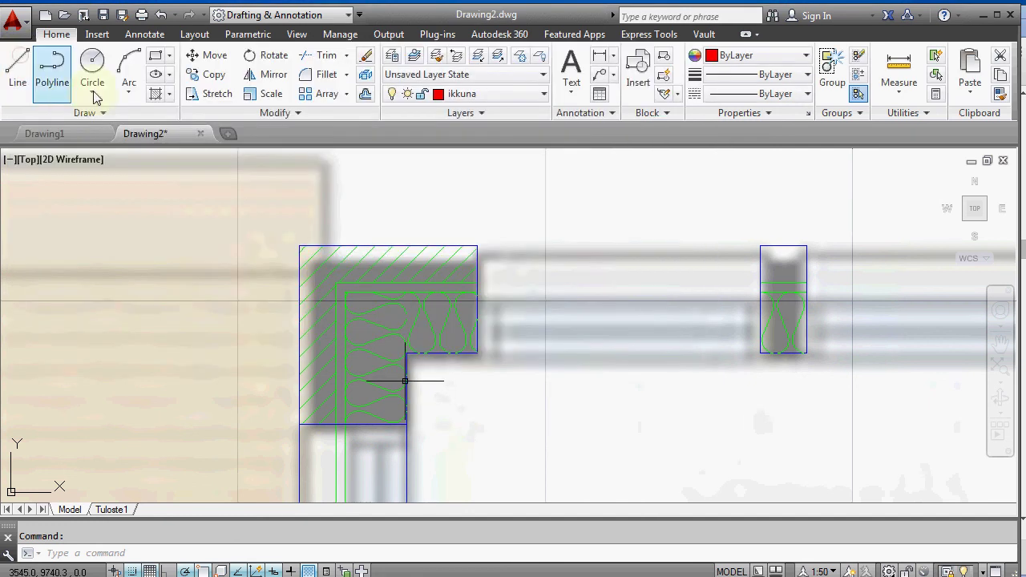
Insert the pohja-ikkuna window block at the inner wall corner with code I 9 x 12
{"action": "left_click", "coordinate": [637, 84]}
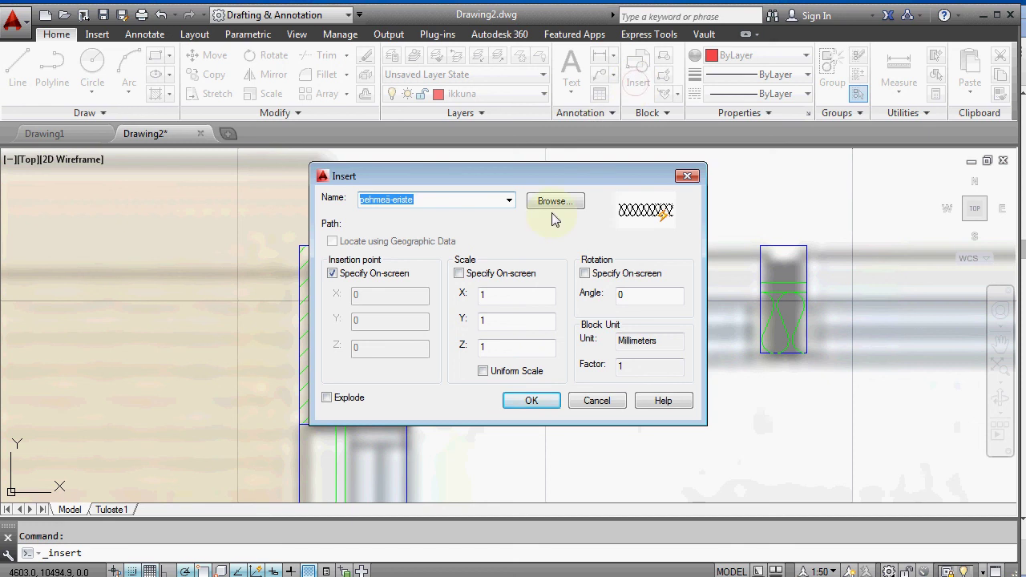
{"action": "left_click", "coordinate": [509, 201]}
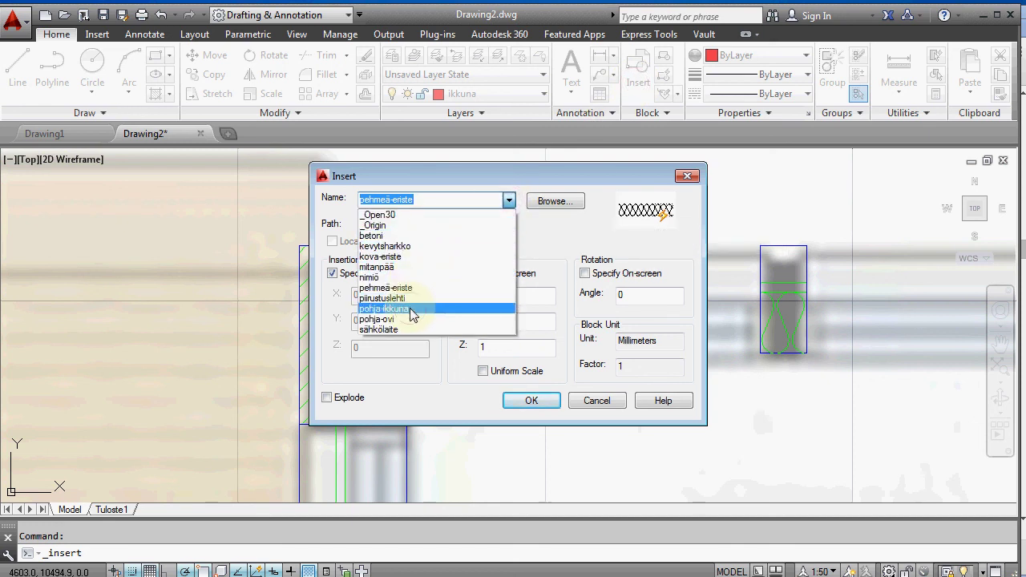
{"action": "left_click", "coordinate": [393, 308]}
{"action": "left_click", "coordinate": [531, 401]}
{"action": "scroll", "coordinate": [517, 397], "scroll_direction": "up", "scroll_amount": 2}
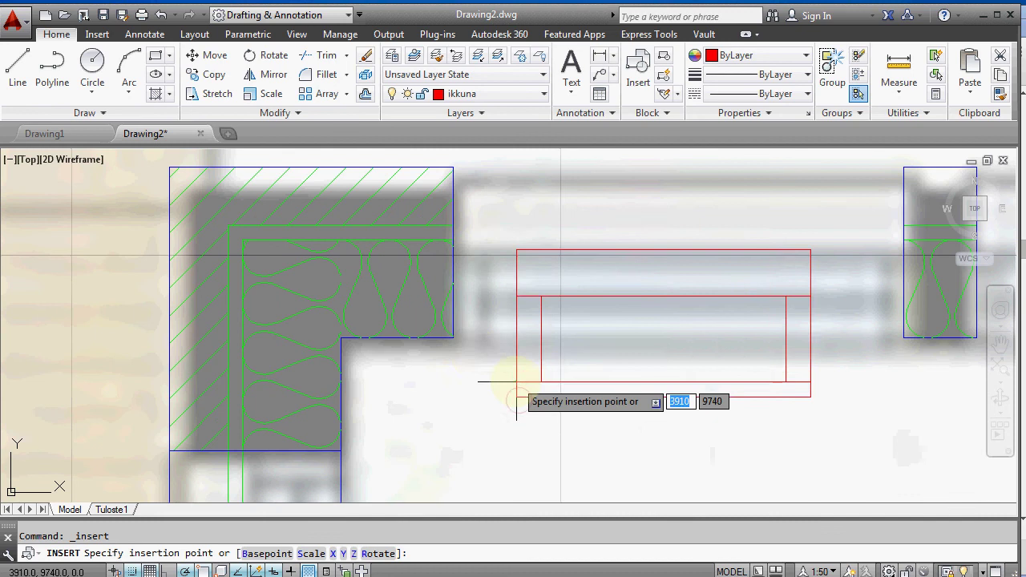
{"action": "left_click", "coordinate": [453, 337]}
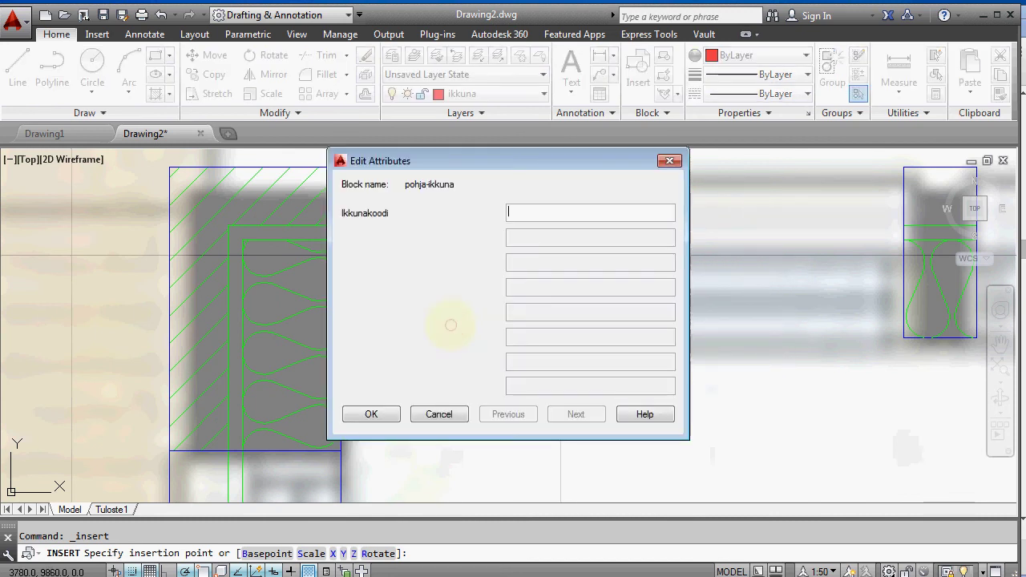
{"action": "type", "text": "I"}
{"action": "type", "text": " 9x 12"}
{"action": "left_click", "coordinate": [393, 415]}
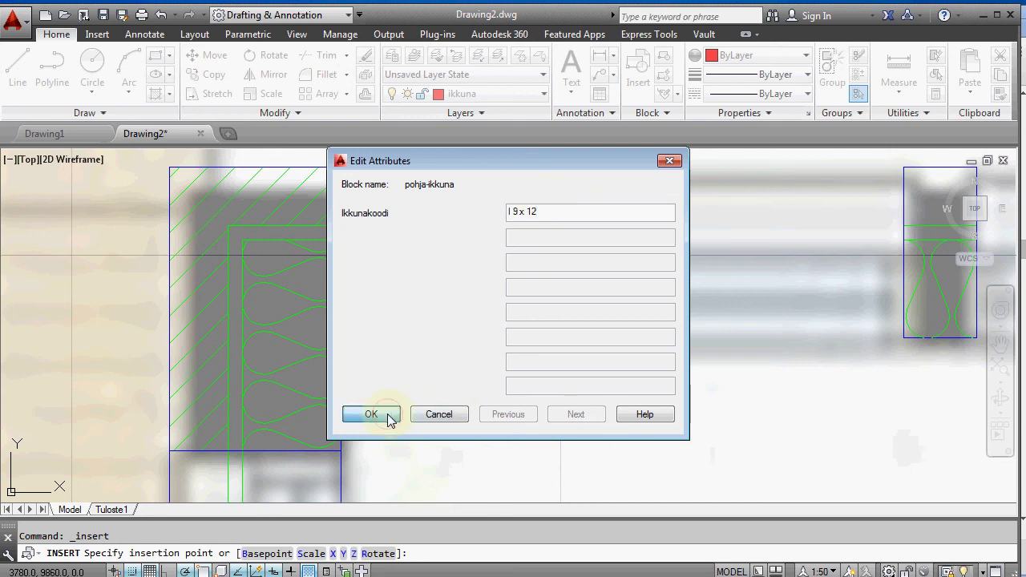
Stretch the window block's corners out to the pillar and the wall edge
{"action": "left_click", "coordinate": [747, 338]}
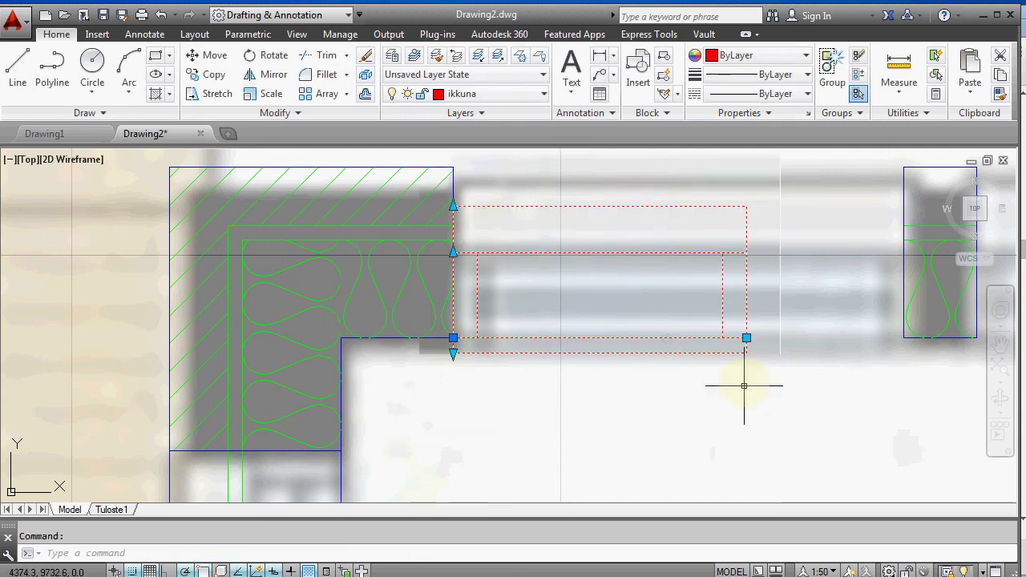
{"action": "scroll", "coordinate": [625, 409], "scroll_direction": "down", "scroll_amount": 2}
{"action": "left_click", "coordinate": [703, 364]}
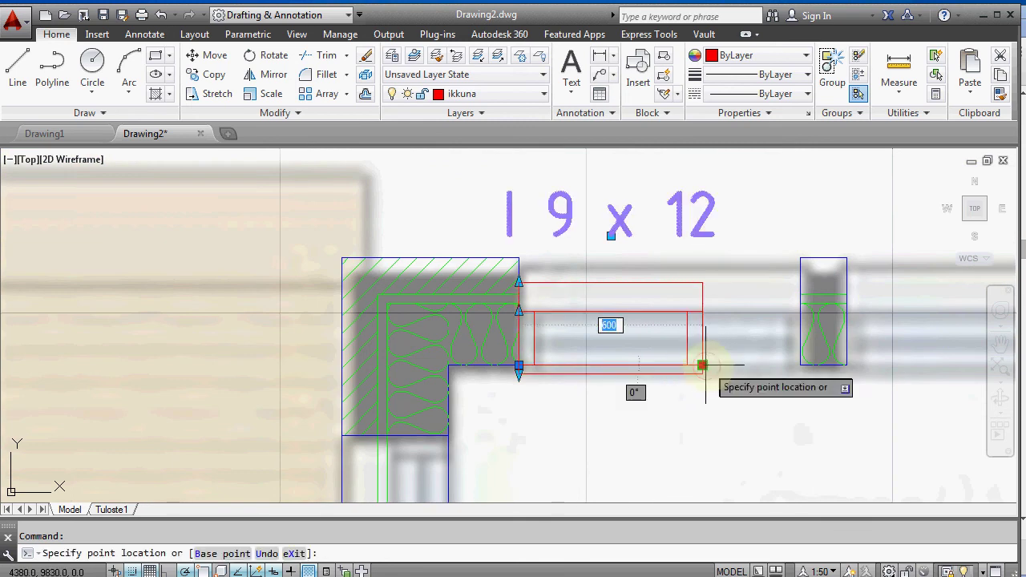
{"action": "left_click", "coordinate": [800, 366]}
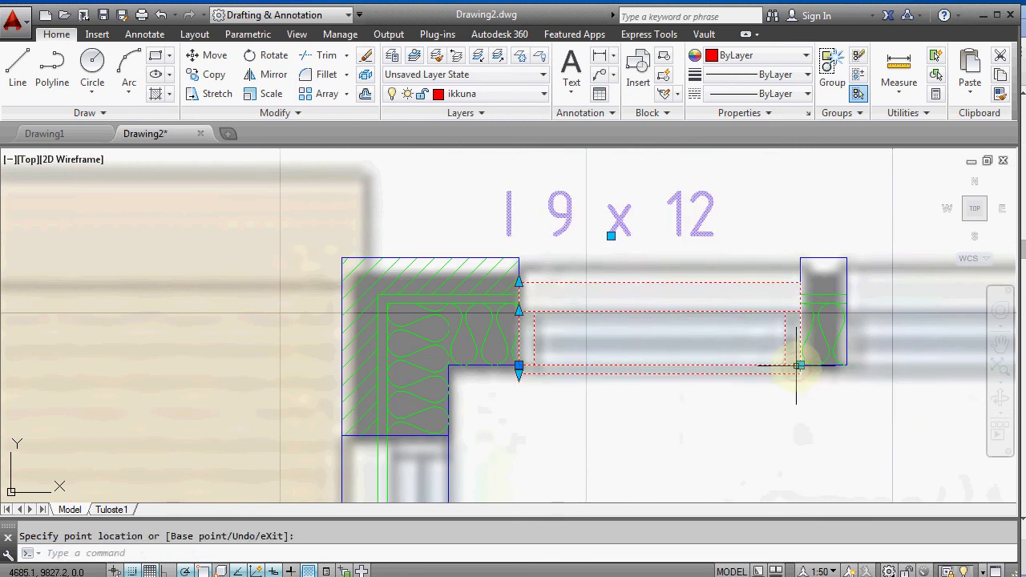
{"action": "scroll", "coordinate": [547, 351], "scroll_direction": "up", "scroll_amount": 2}
{"action": "scroll", "coordinate": [495, 341], "scroll_direction": "down", "scroll_amount": 2}
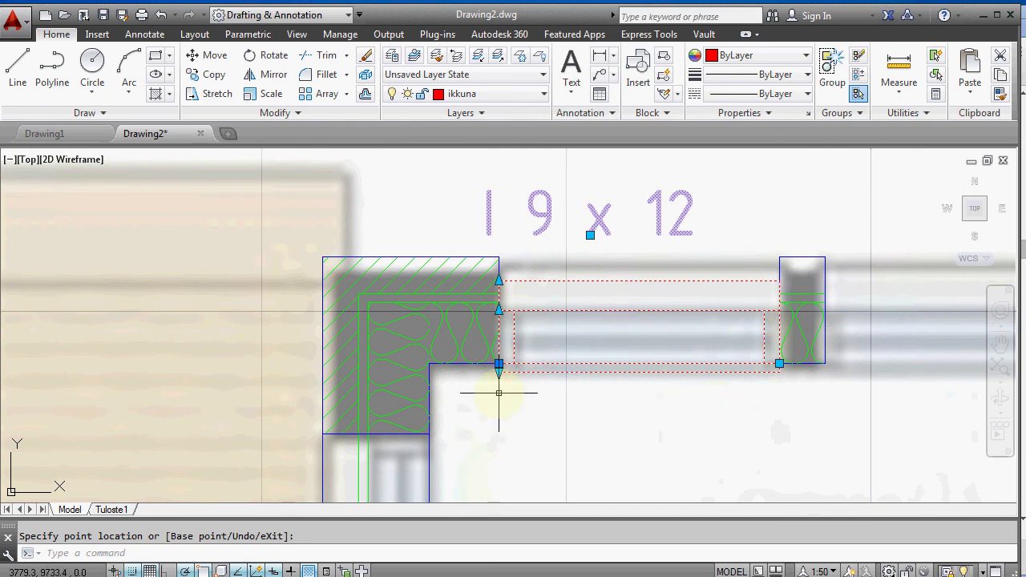
{"action": "scroll", "coordinate": [697, 288], "scroll_direction": "up", "scroll_amount": 2}
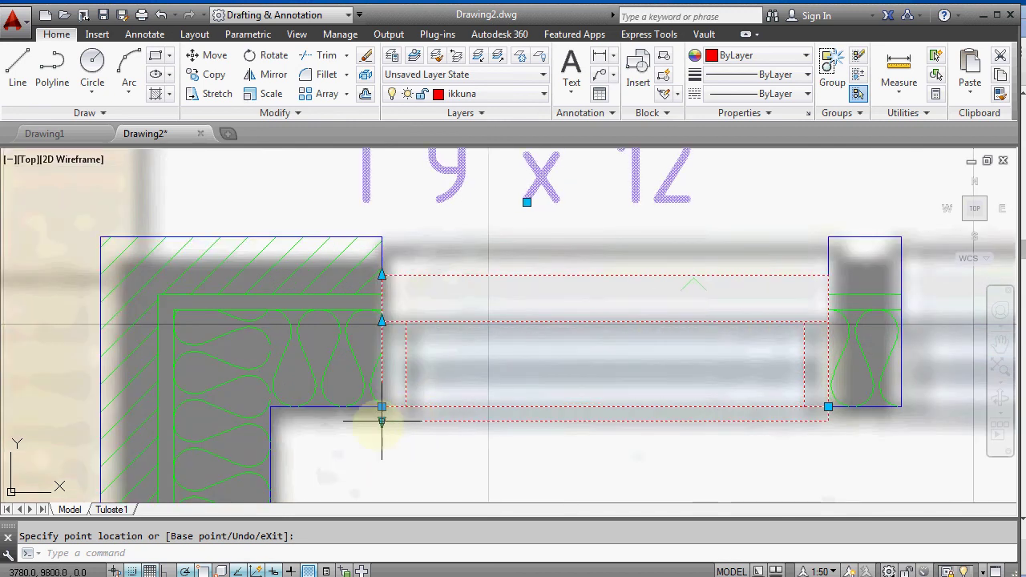
{"action": "left_click", "coordinate": [381, 421]}
{"action": "left_click", "coordinate": [382, 421]}
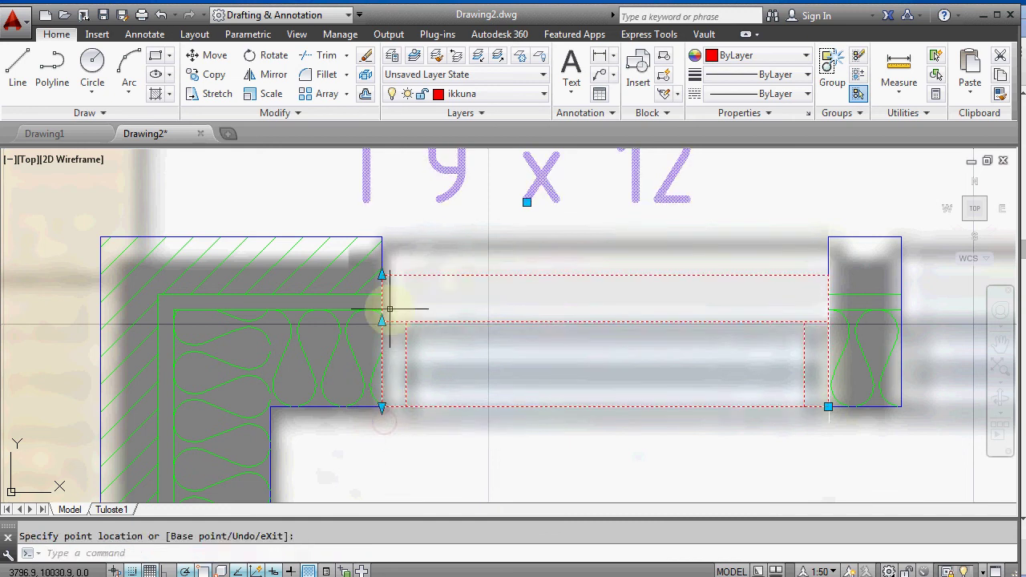
{"action": "left_click", "coordinate": [381, 240]}
{"action": "scroll", "coordinate": [339, 408], "scroll_direction": "down", "scroll_amount": 2}
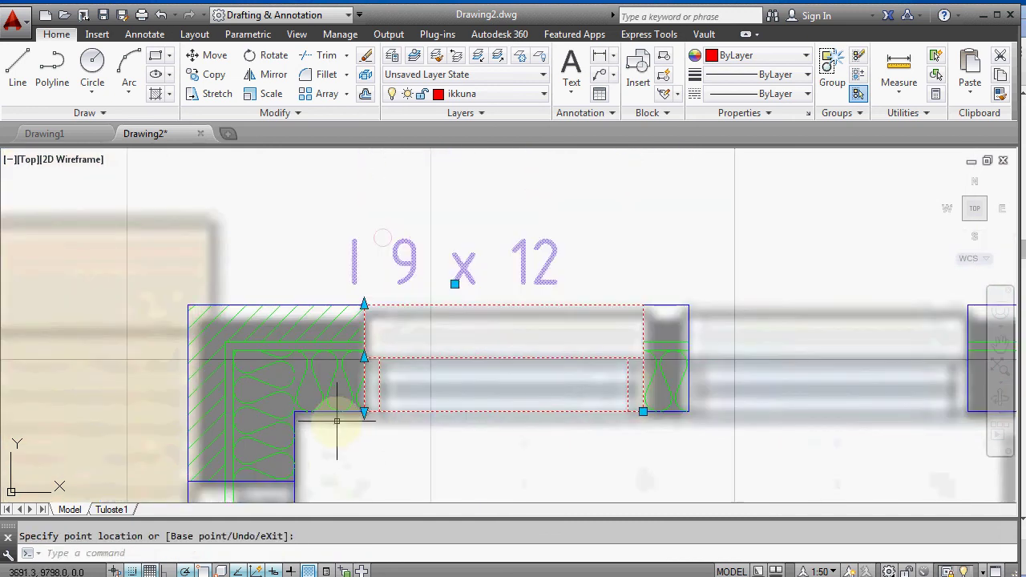
Move the I 9 x 12 label above the window and clear the selection
{"action": "left_click", "coordinate": [454, 284]}
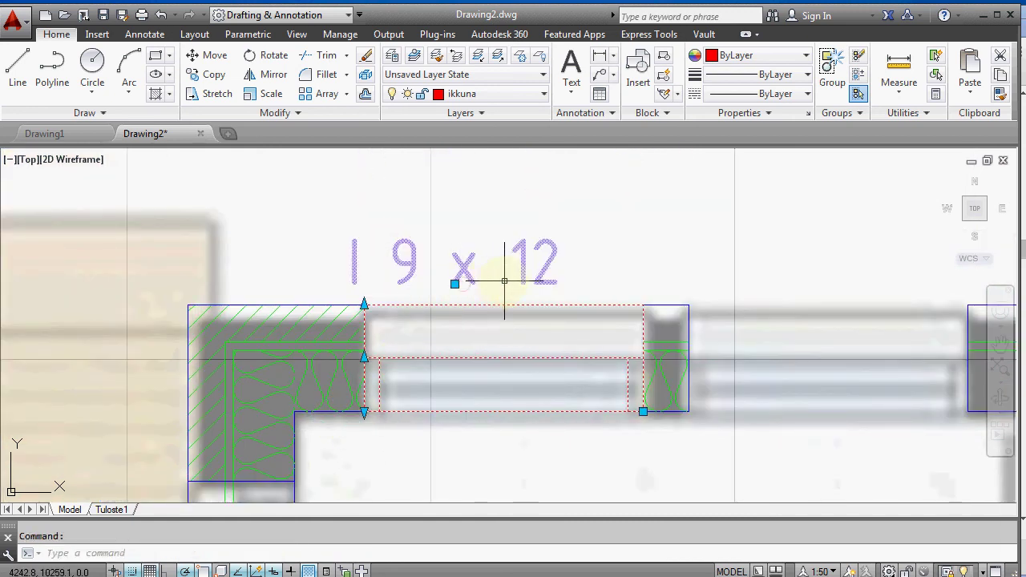
{"action": "left_click", "coordinate": [493, 281]}
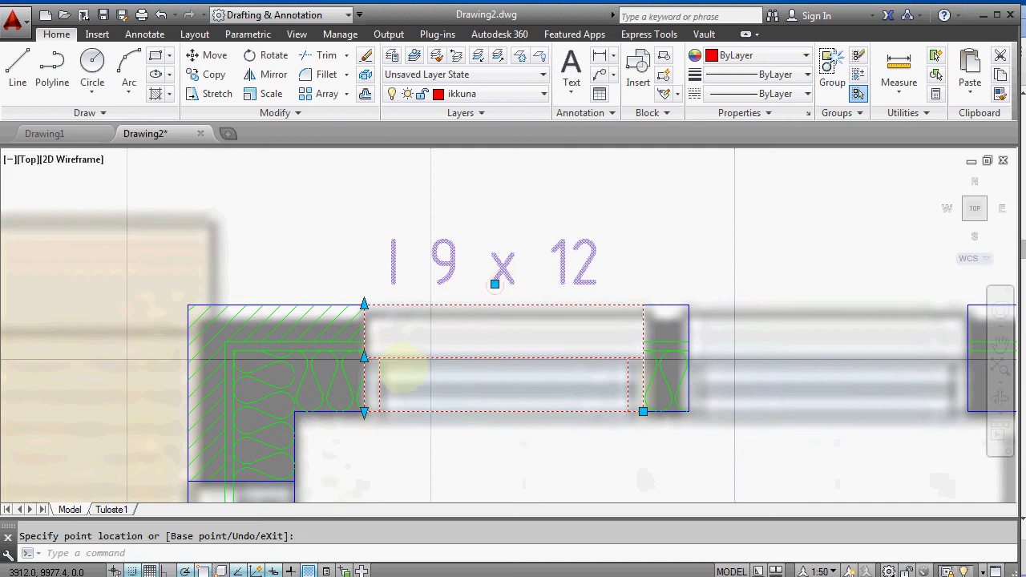
{"action": "scroll", "coordinate": [405, 367], "scroll_direction": "up", "scroll_amount": 3}
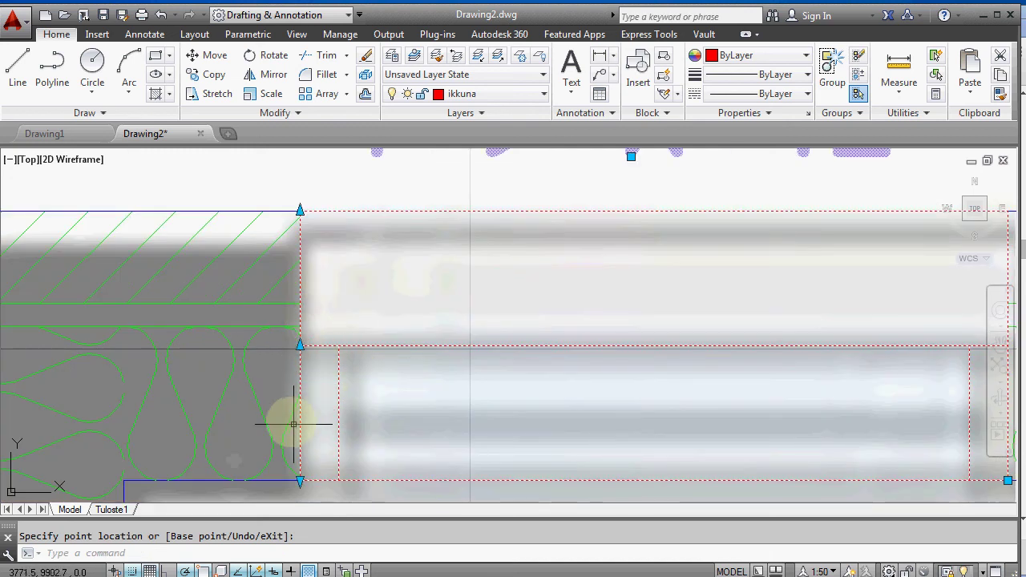
{"action": "scroll", "coordinate": [287, 416], "scroll_direction": "down", "scroll_amount": 2}
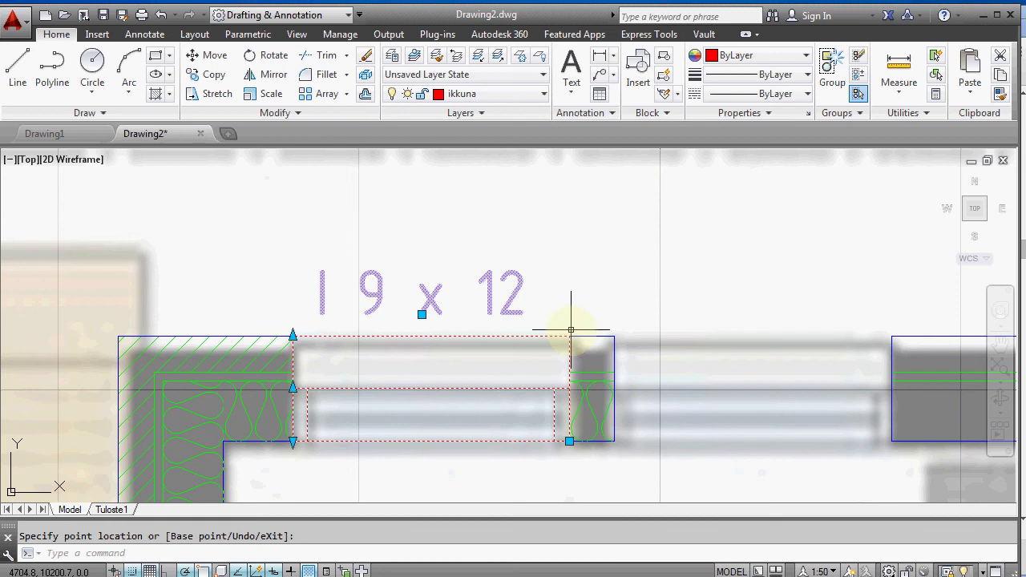
{"action": "scroll", "coordinate": [571, 336], "scroll_direction": "down", "scroll_amount": 3}
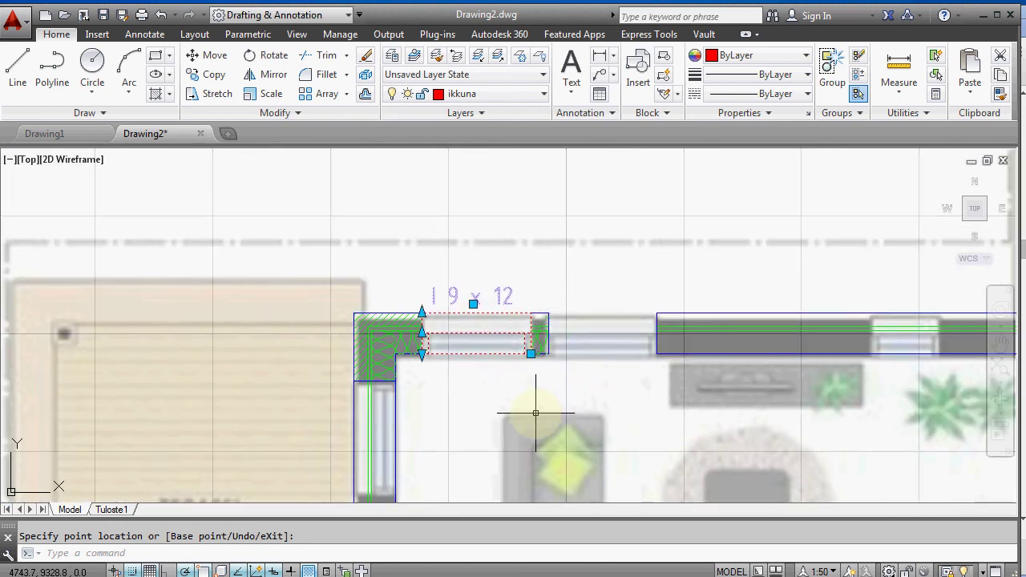
{"action": "key", "text": "Escape"}
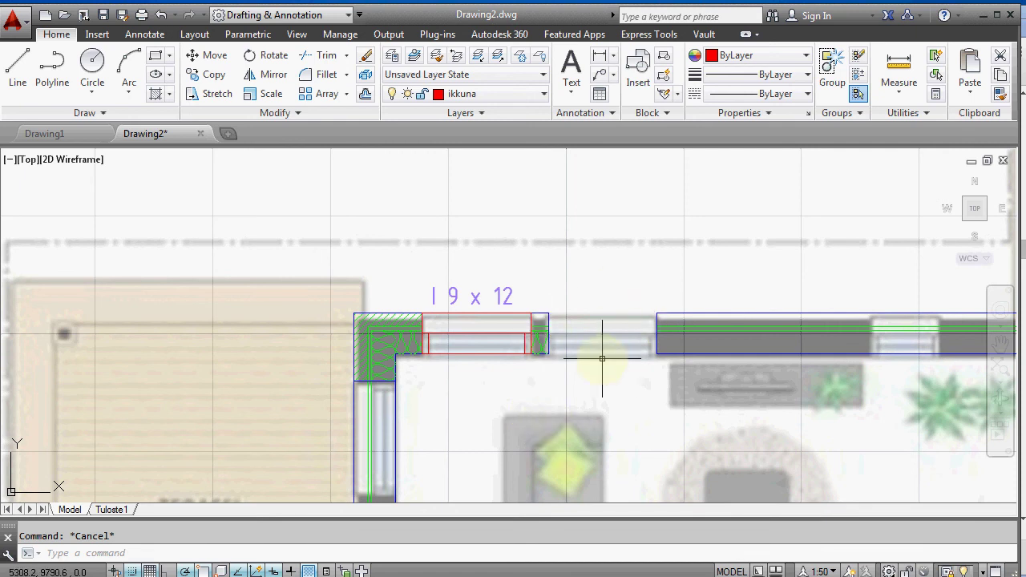
Copy the I 9 x 12 window by its lower-left corner into the opening past the pier
{"action": "left_click", "coordinate": [503, 333]}
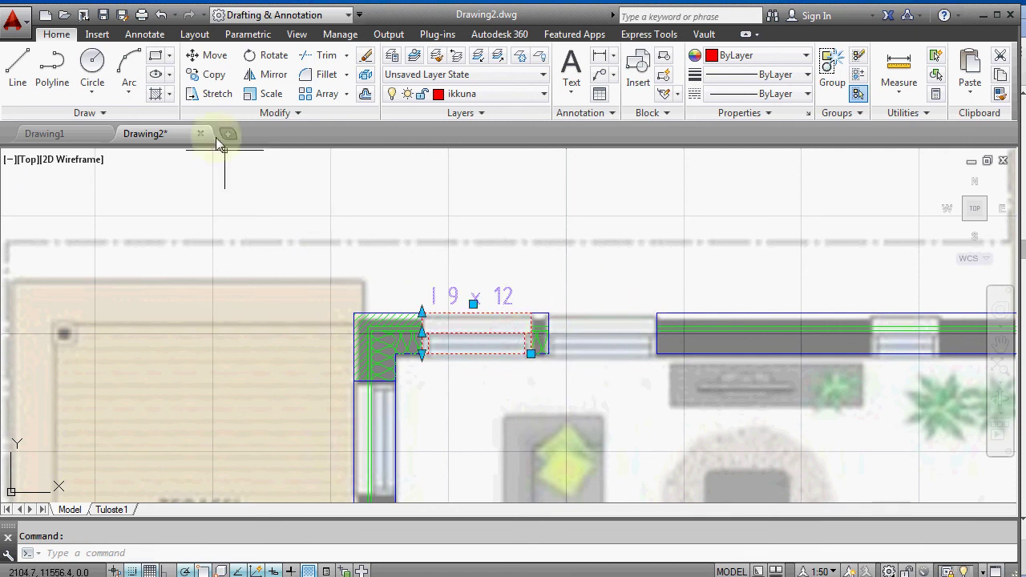
{"action": "left_click", "coordinate": [213, 83]}
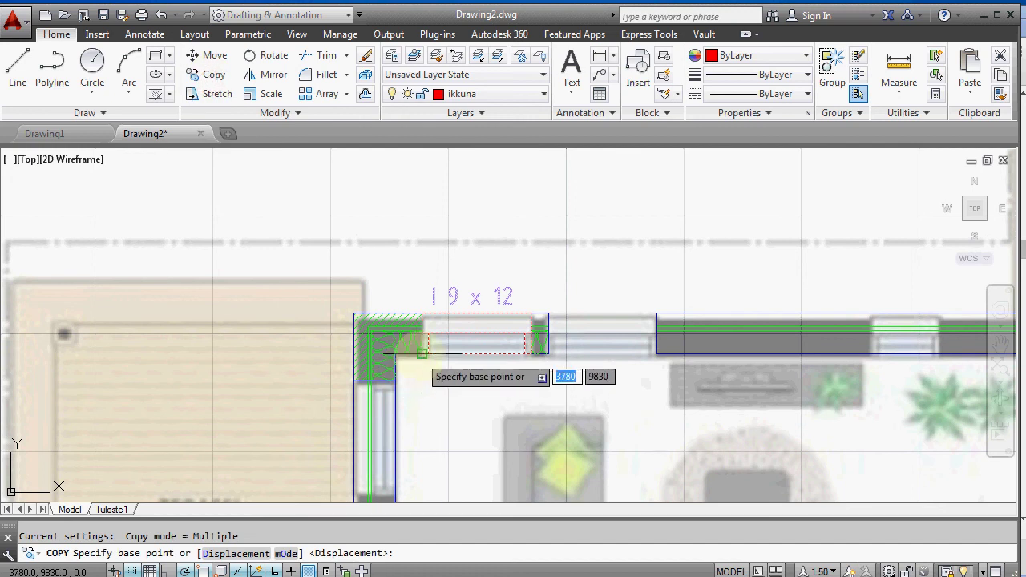
{"action": "left_click", "coordinate": [423, 353]}
{"action": "left_click", "coordinate": [549, 353]}
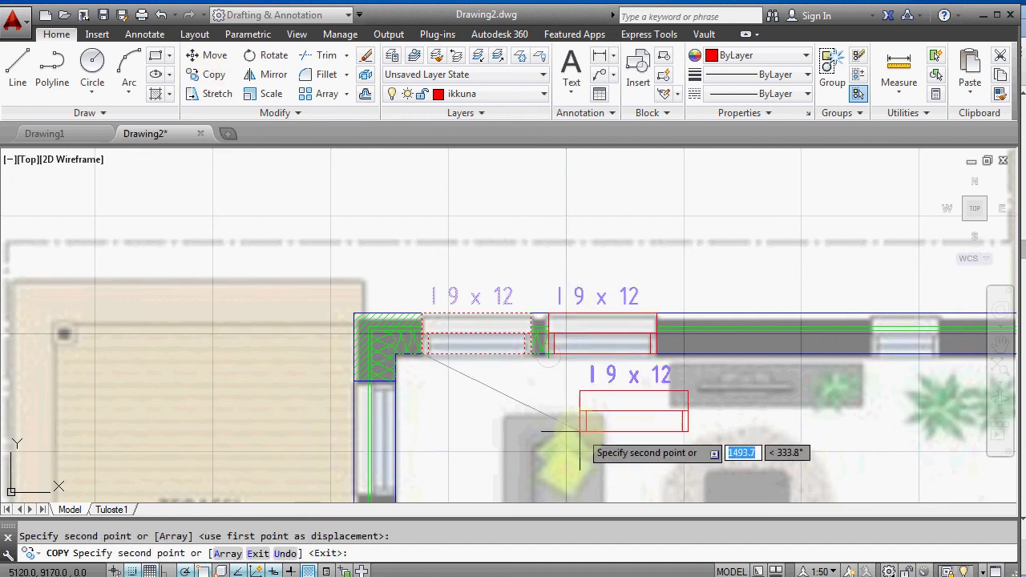
{"action": "key", "text": "Escape"}
{"action": "mouse_move", "coordinate": [600, 385]}
{"action": "middle_mouse_down"}
{"action": "mouse_move", "coordinate": [414, 384]}
{"action": "mouse_move", "coordinate": [448, 430]}
{"action": "middle_mouse_up"}
{"action": "scroll", "coordinate": [412, 382], "scroll_direction": "up", "scroll_amount": 2}
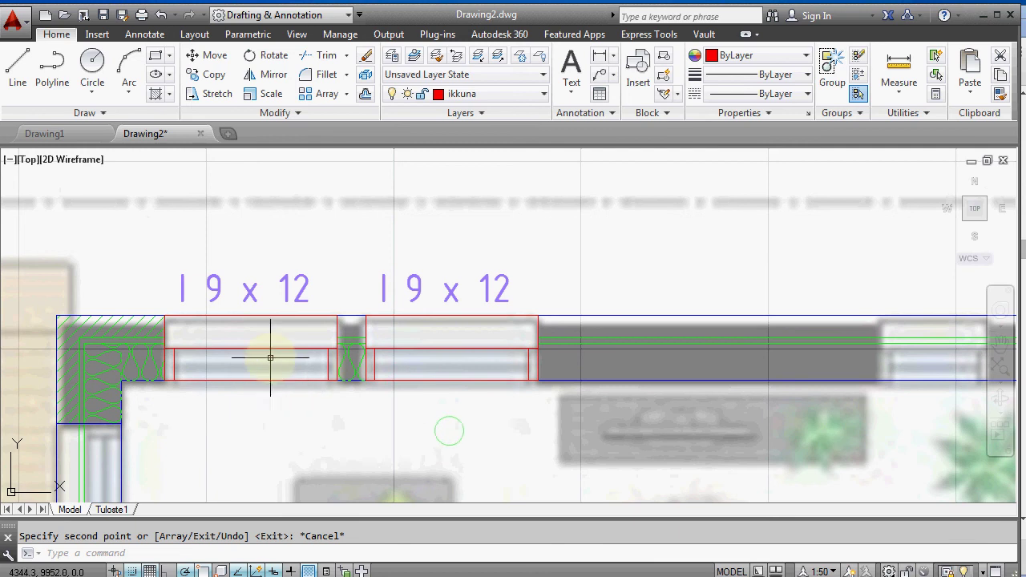